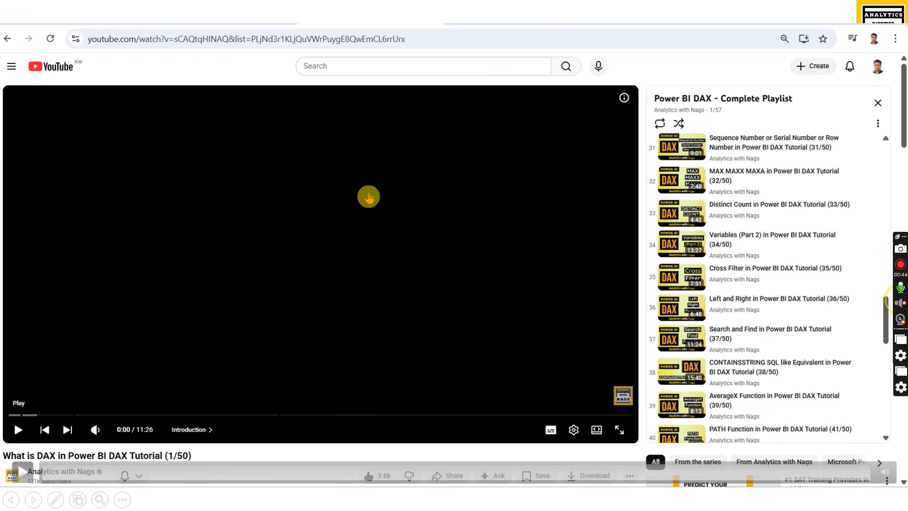
- Switch to the 6 DAX Basics report in Power BI Desktop and deselect the date table visual
key("alt+Tab")
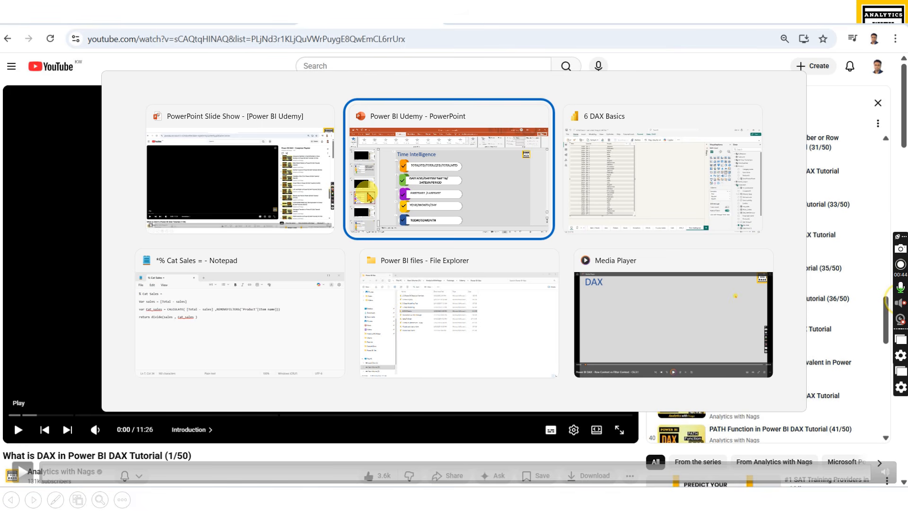
left_click(655, 157)
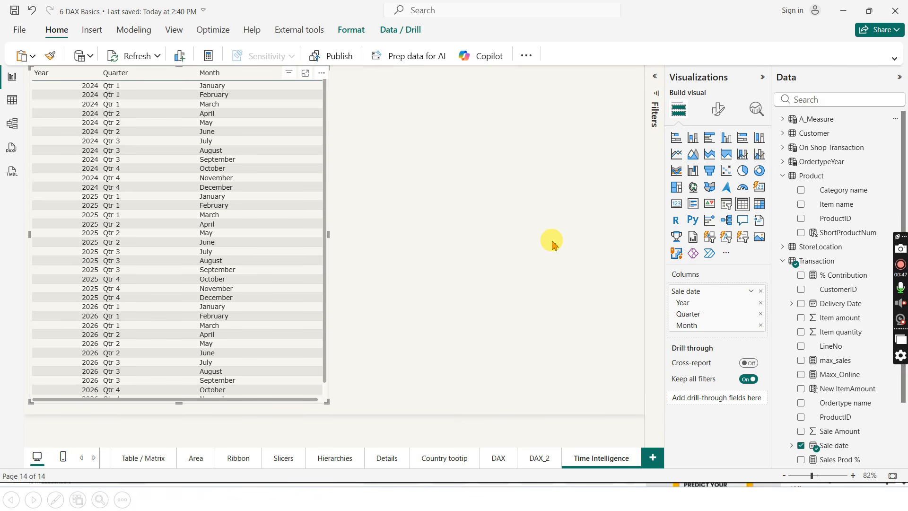
left_click(531, 236)
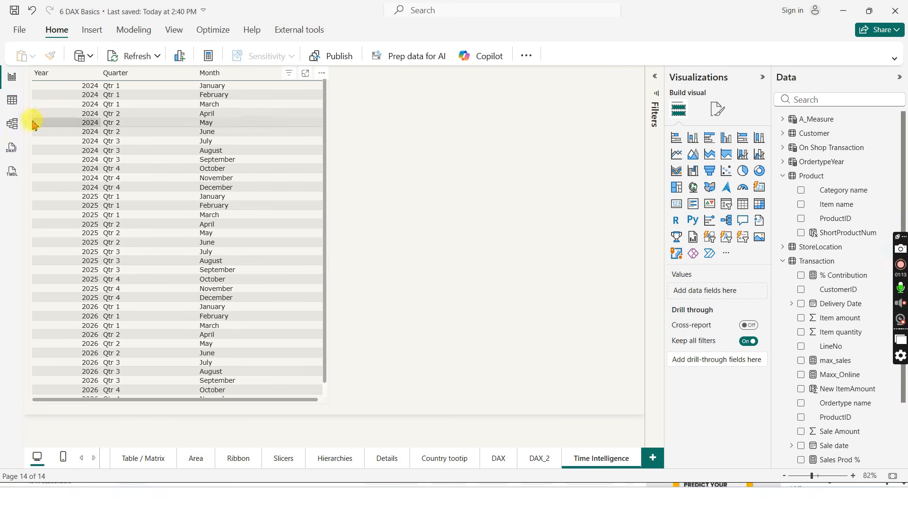
- Examine the table relationships and the DimDate table in the model diagram, collapsing the Properties and Data panes for space
left_click(13, 100)
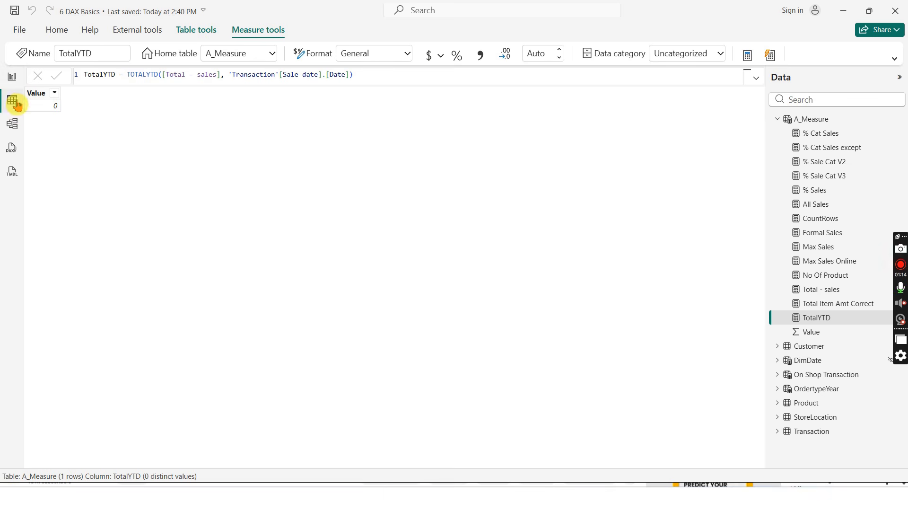
left_click(778, 119)
left_click(13, 124)
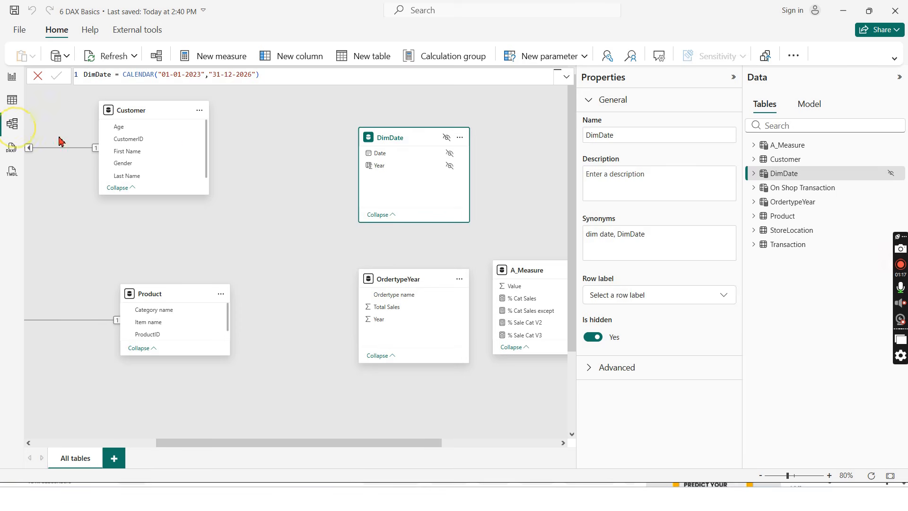
left_click_drag(320, 442, 232, 447)
scroll(65, 162, "up", 2)
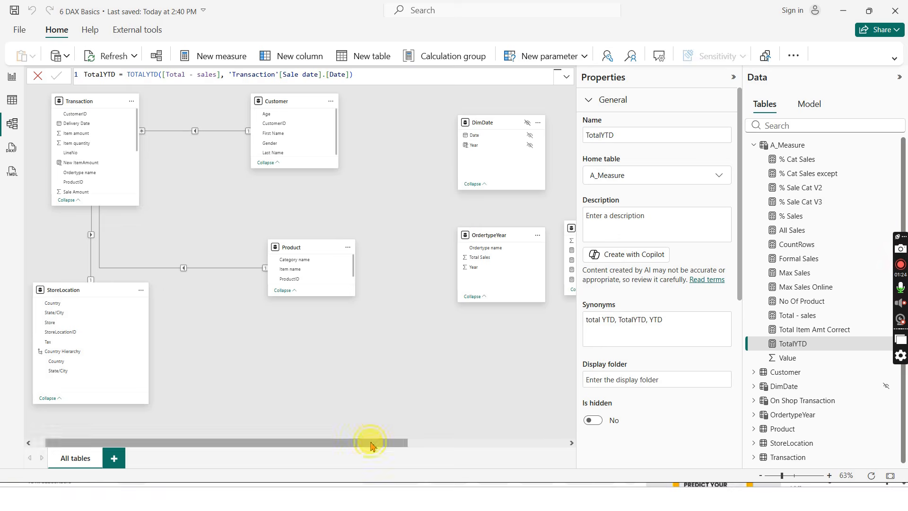
left_click_drag(368, 442, 356, 442)
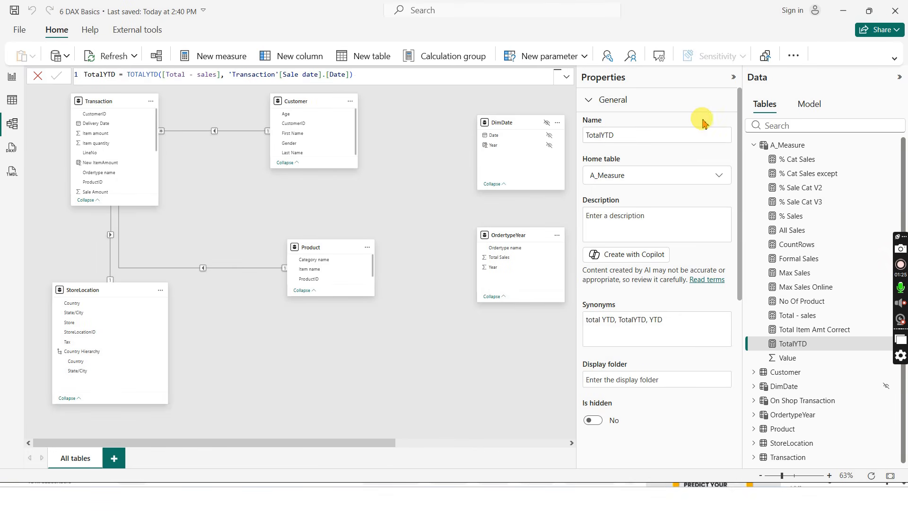
left_click(735, 80)
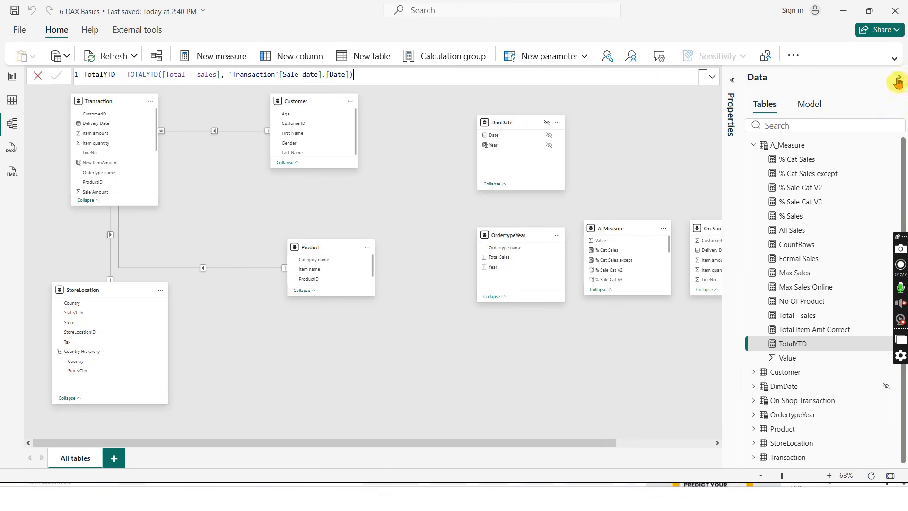
left_click(899, 77)
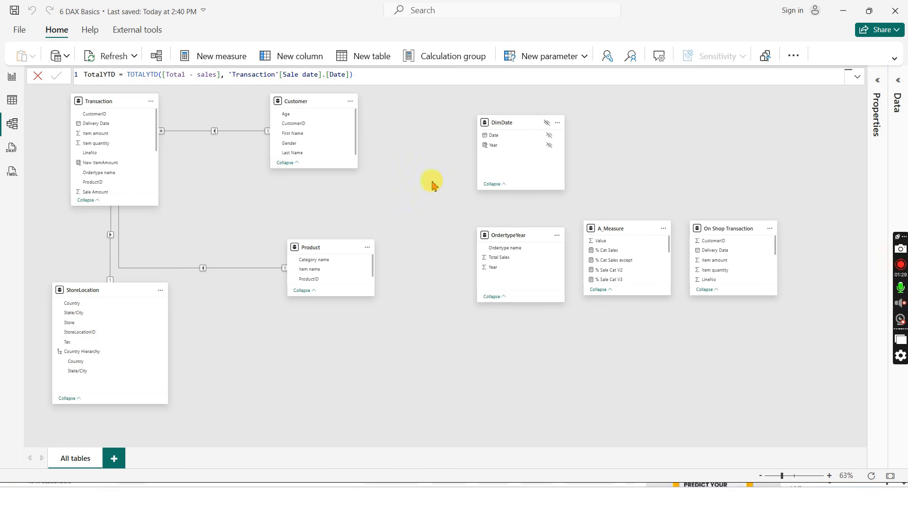
scroll(367, 193, "down", 2)
scroll(294, 184, "up", 2)
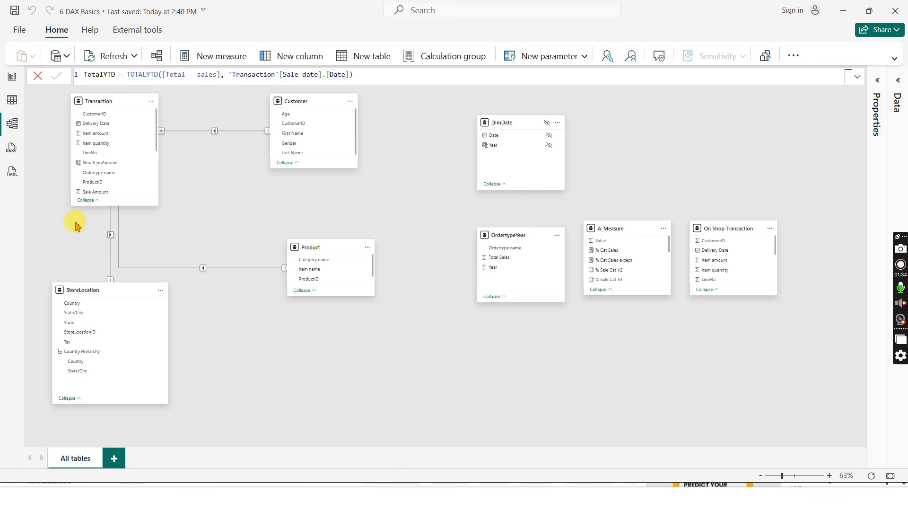
left_click(513, 122)
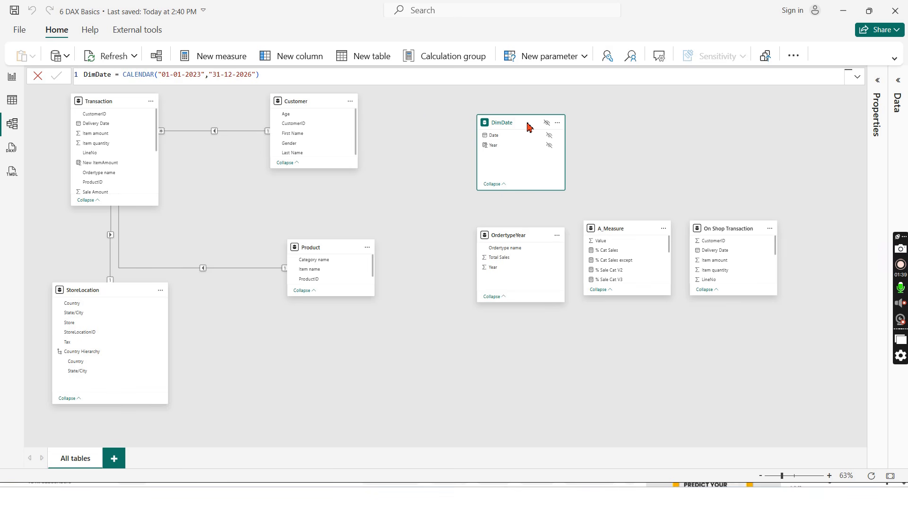
- Show the DimDate table's data and add a new calculated column to it
left_click(12, 100)
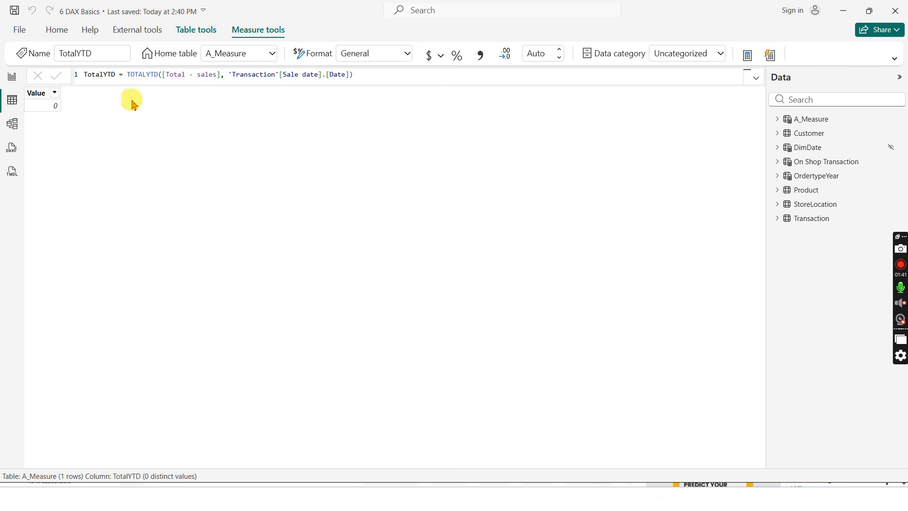
left_click(826, 148)
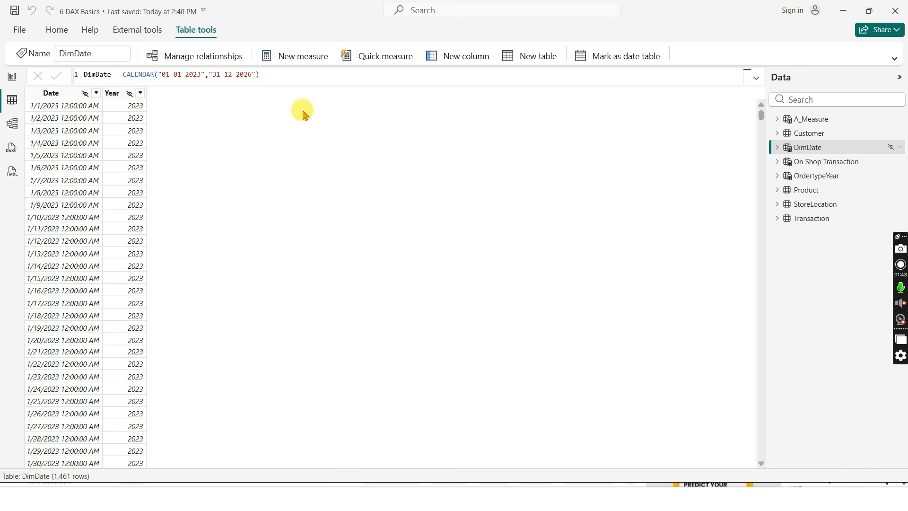
right_click(135, 94)
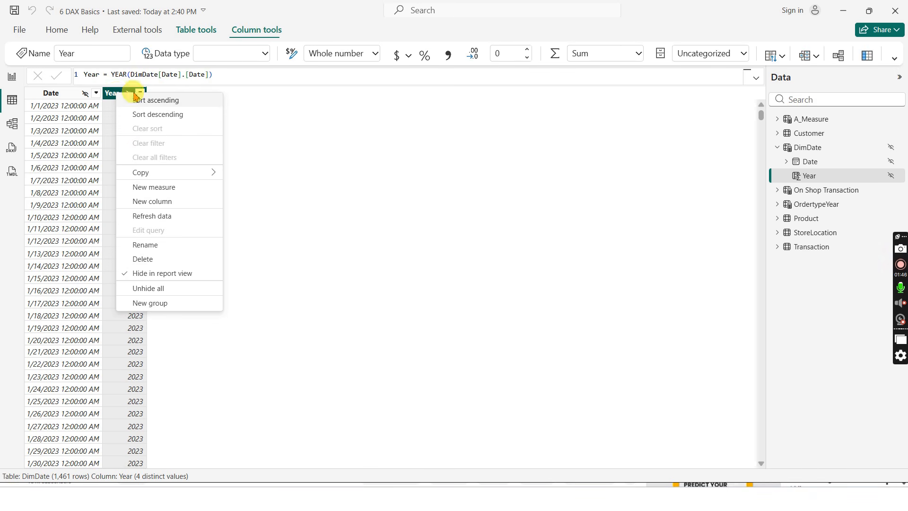
left_click(174, 201)
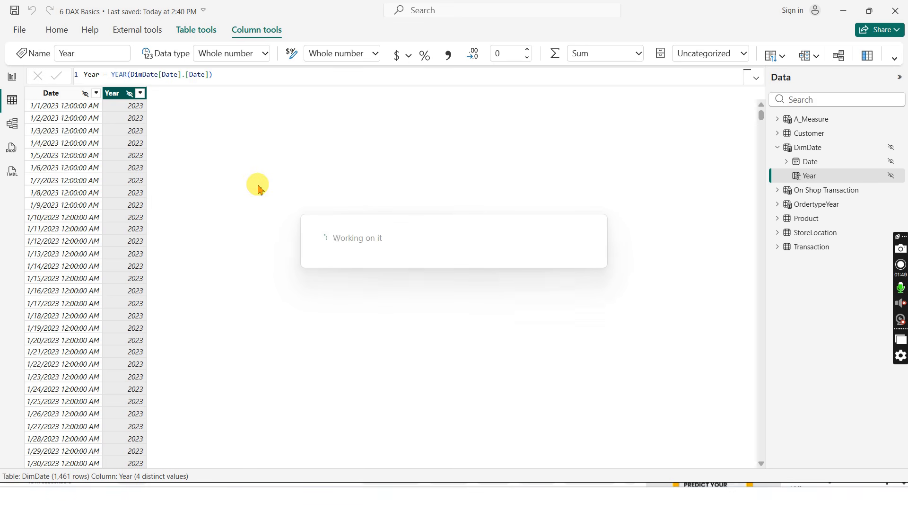
- Define the new DimDate column with the formula Month = MONTH(DimDate[Date])
double_click(96, 77)
type("Month")
left_click(155, 75)
type("Mo")
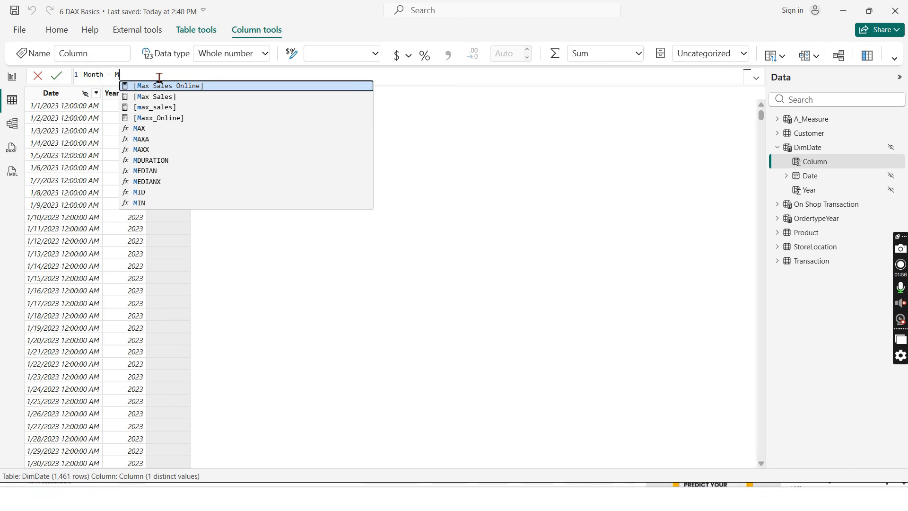
type("n")
left_click(171, 118)
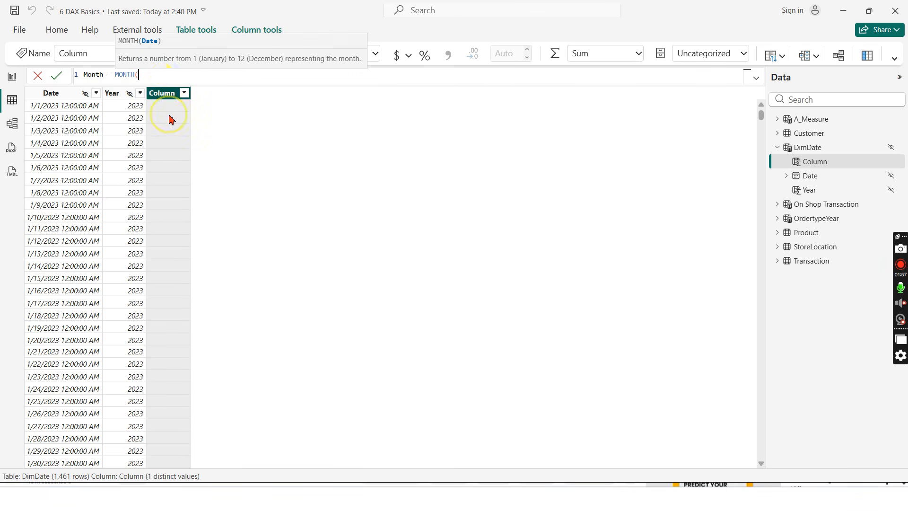
type("D")
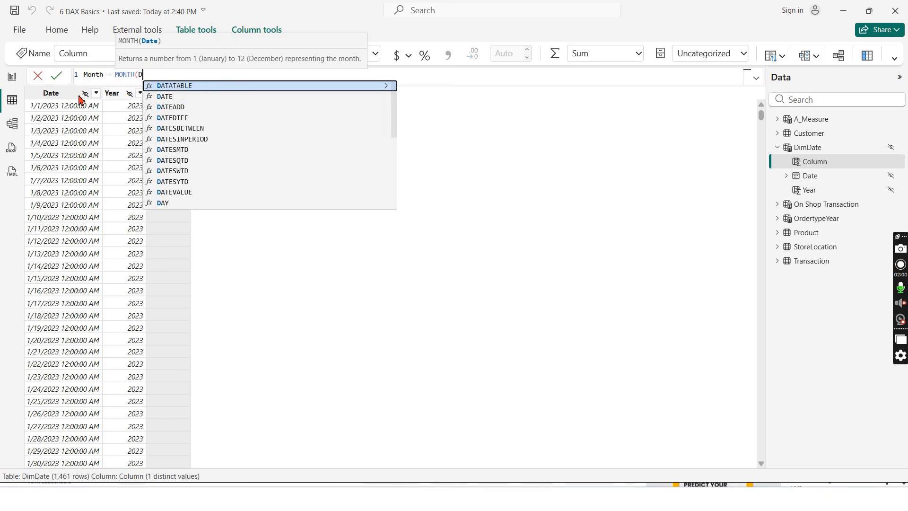
type("ate")
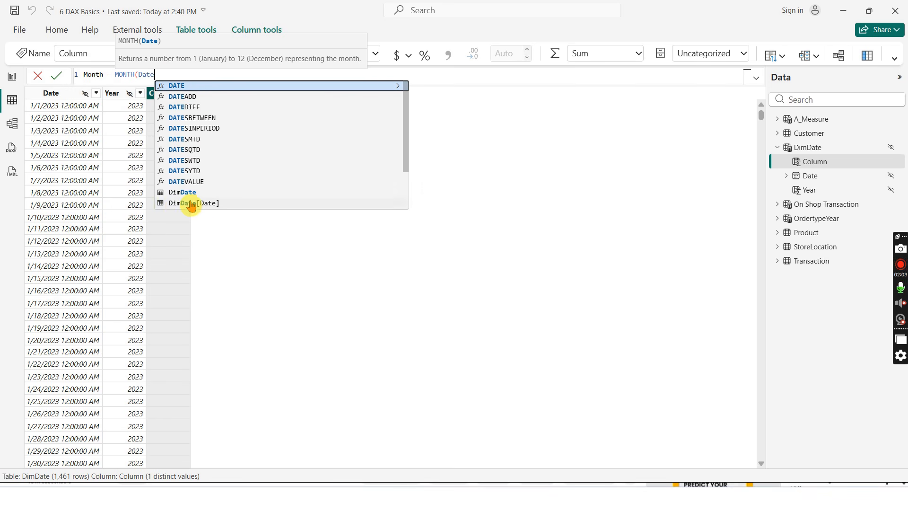
left_click(188, 203)
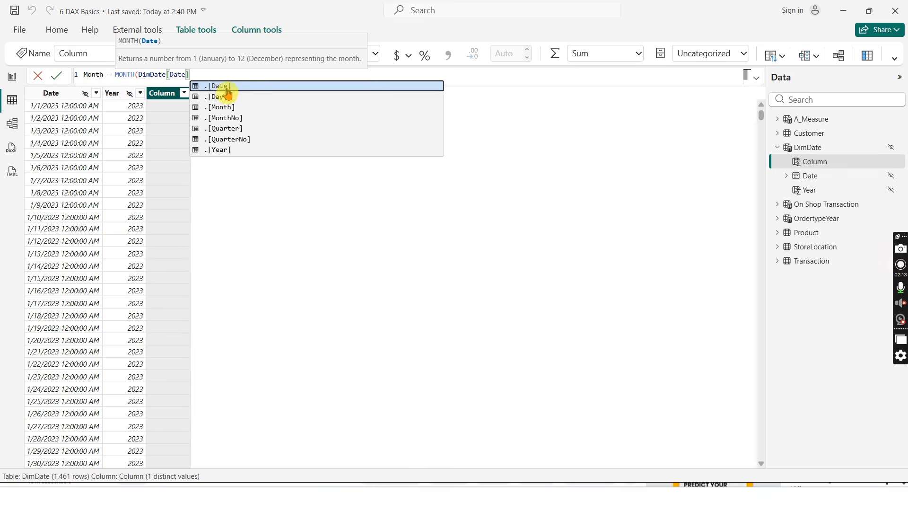
type(")")
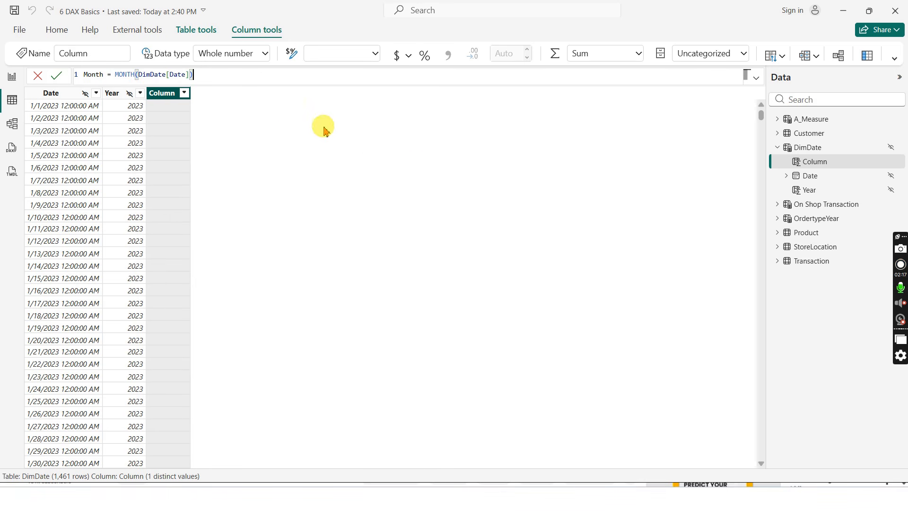
key("Return")
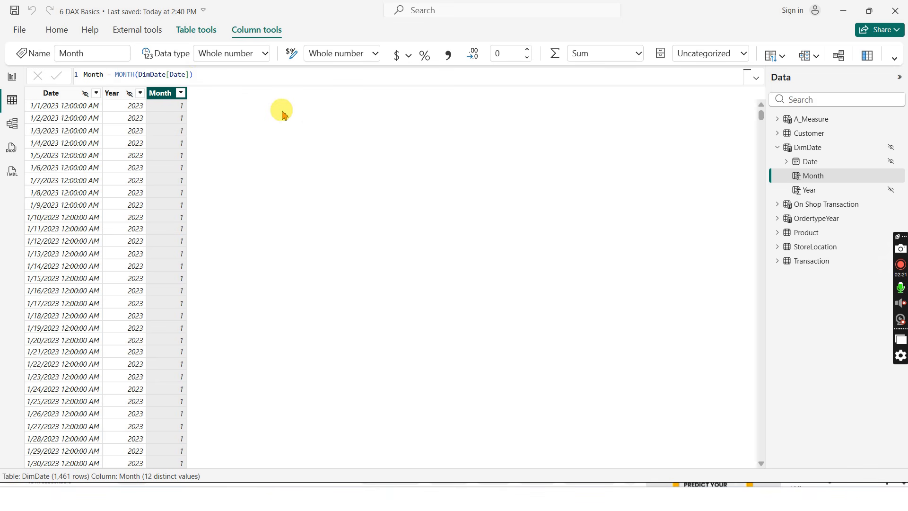
- Copy the Month column's formula and paste it into another new calculated column in DimDate
left_click_drag(205, 78, 72, 77)
key("ctrl+c")
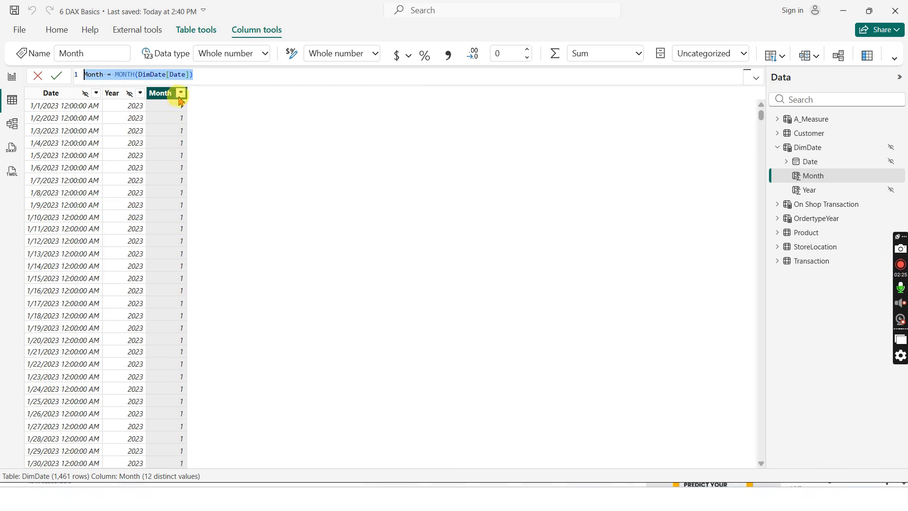
left_click(163, 94)
right_click(163, 94)
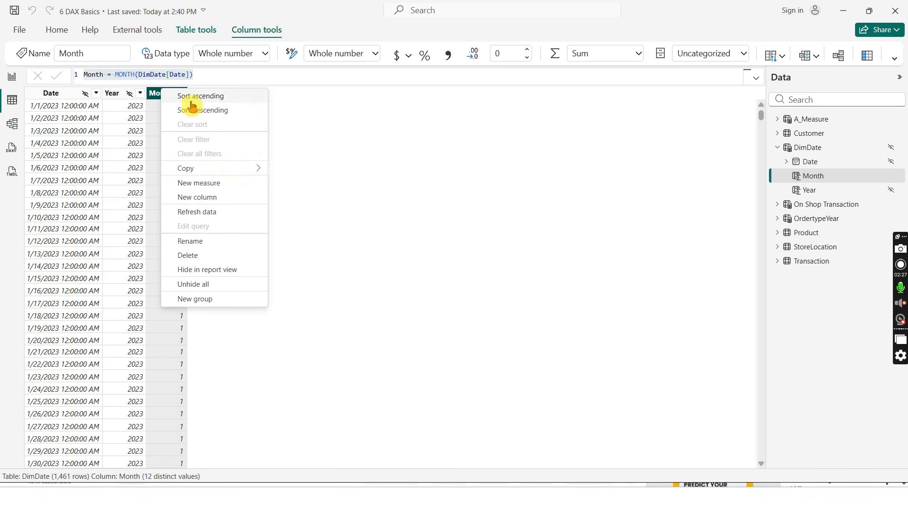
left_click(208, 201)
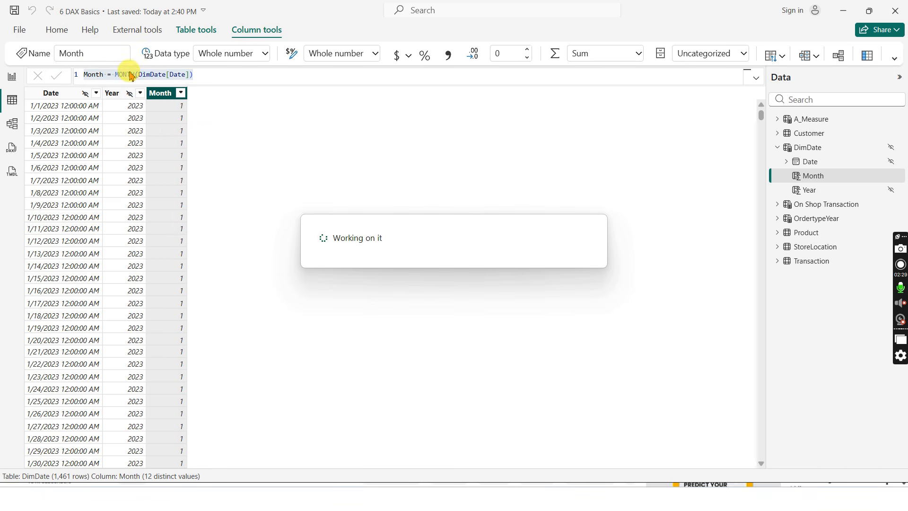
key("ctrl+v")
- Edit the pasted formula to name the column Quarter and replace the MONTH function with QUARTER
double_click(92, 75)
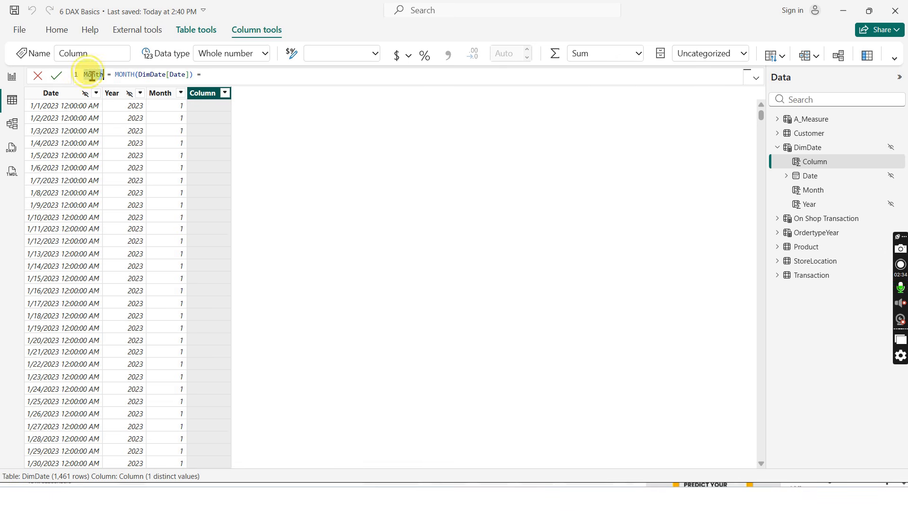
type("Q")
type("uater")
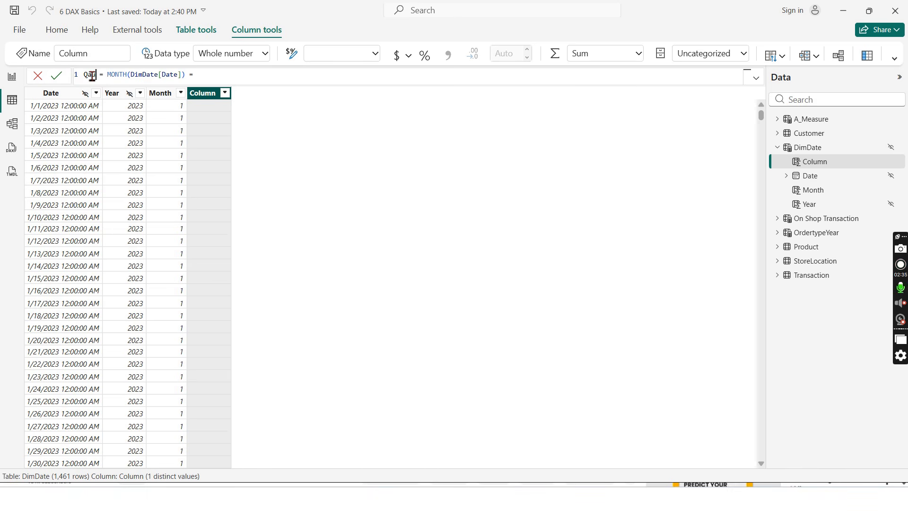
double_click(105, 75)
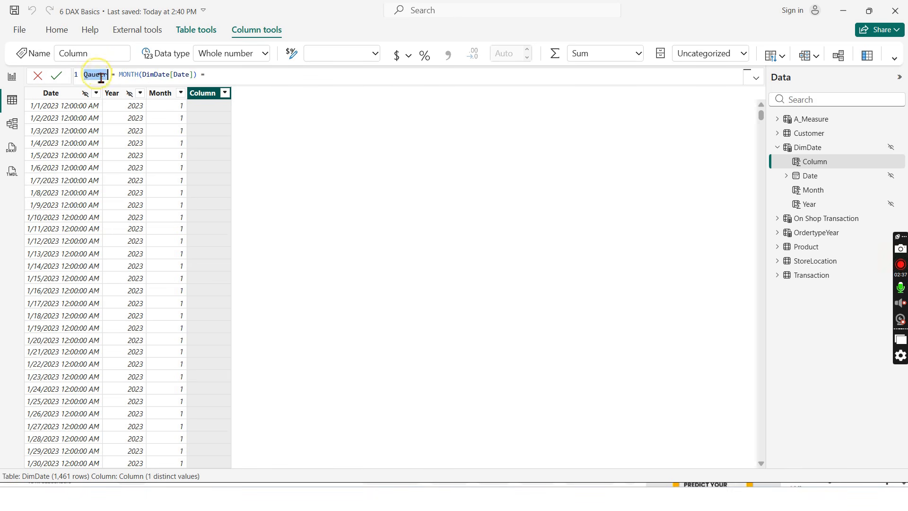
type("Q")
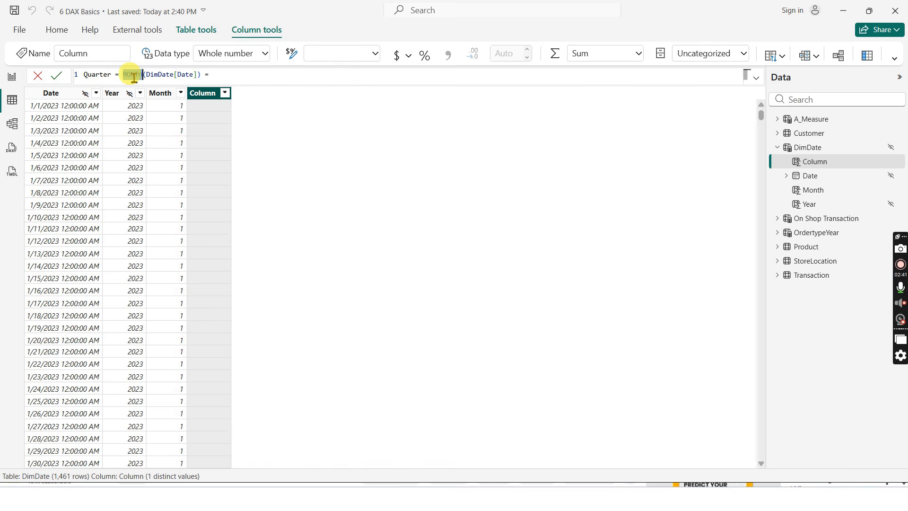
type("Qar")
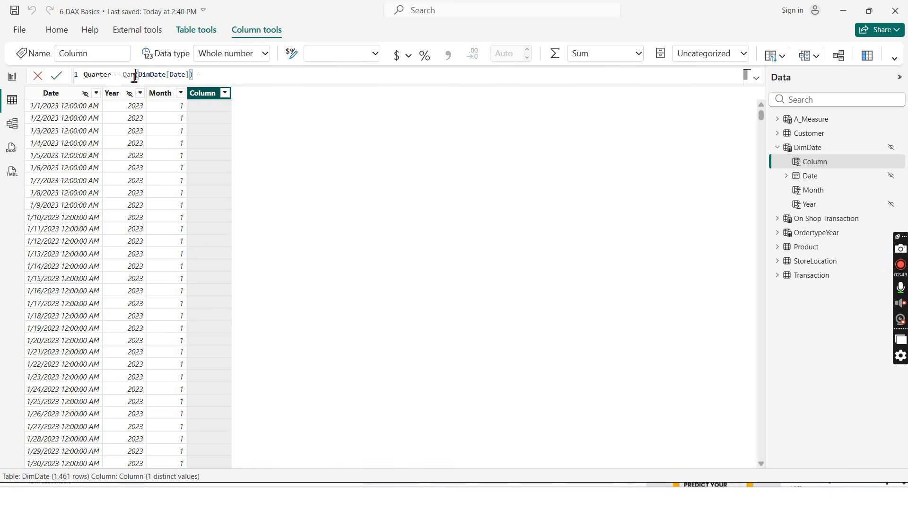
double_click(130, 75)
type("Q")
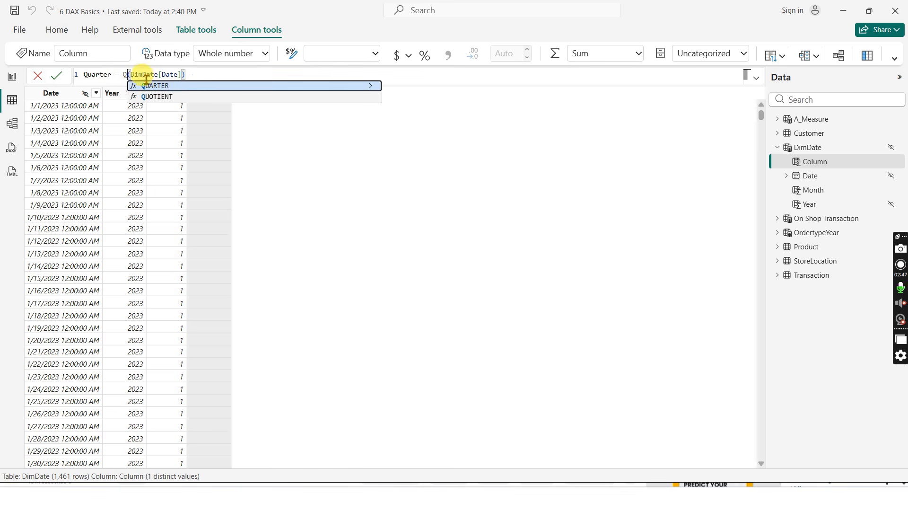
left_click(168, 87)
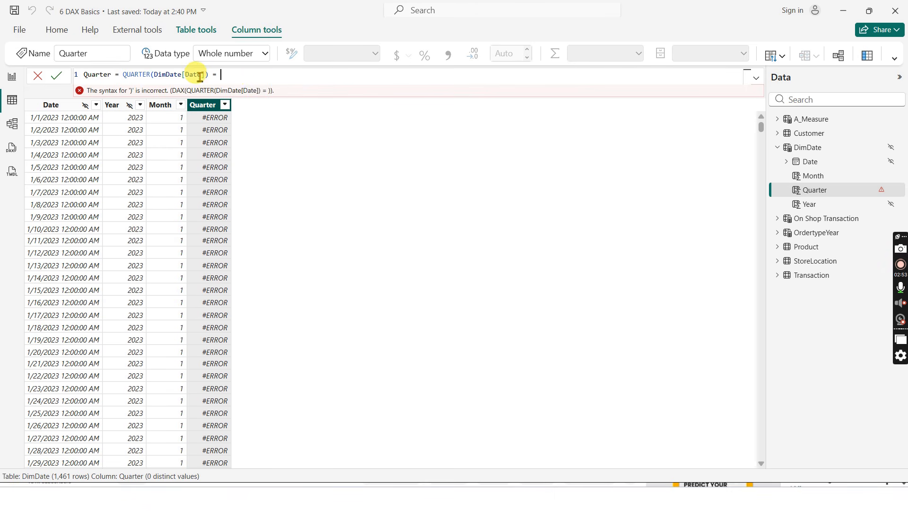
- Correct the Quarter column's formula to Quarter = QUARTER(DimDate[Date]), commit it, and check the resulting values
left_click_drag(155, 78, 240, 73)
key("BackSpace")
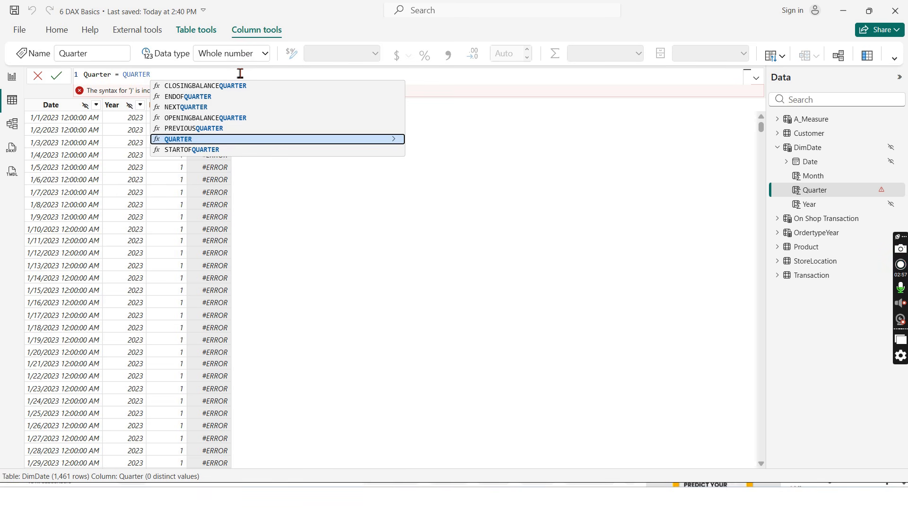
type("(")
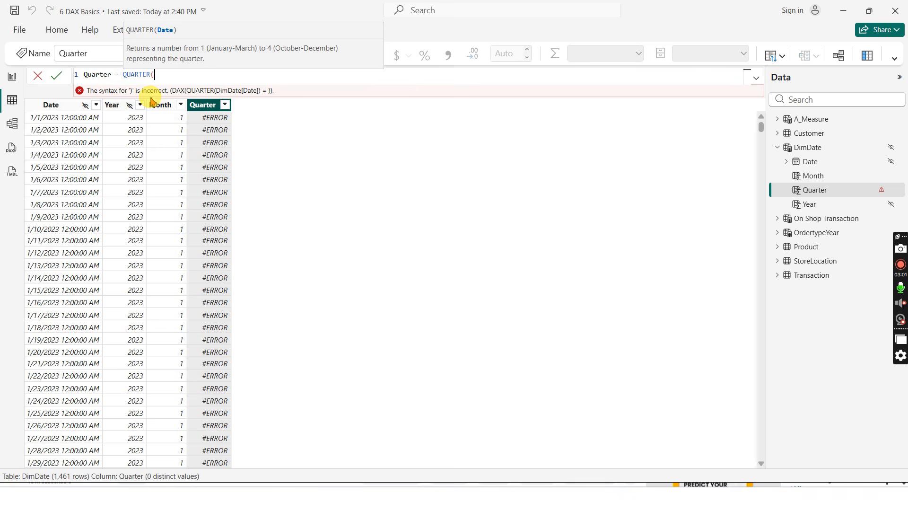
type("Dim")
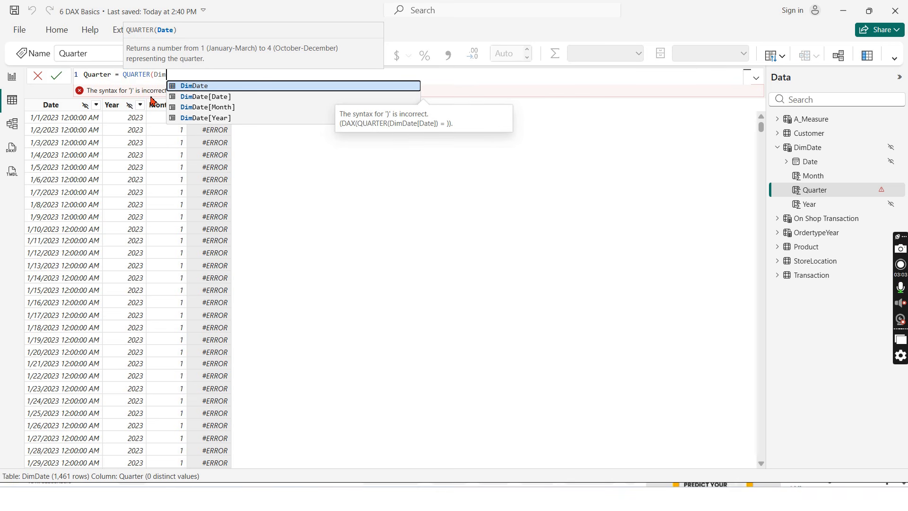
left_click(209, 97)
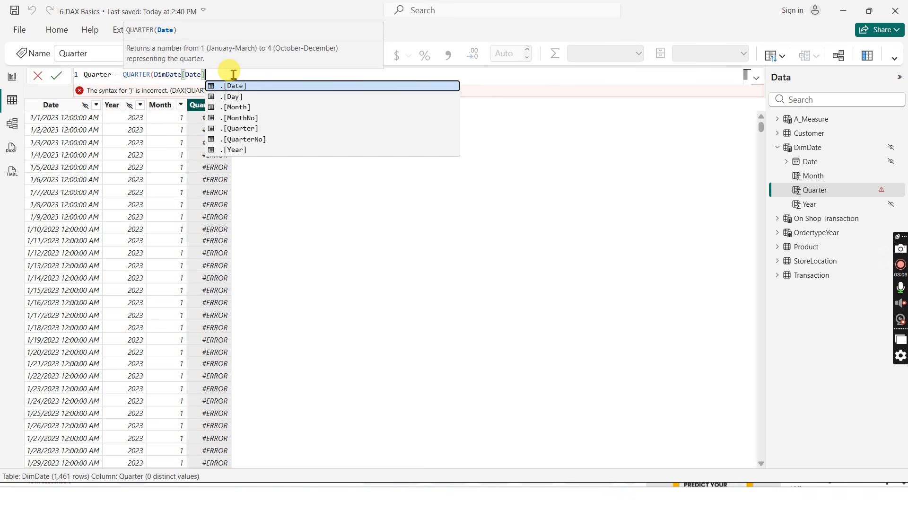
type(")")
key("Return")
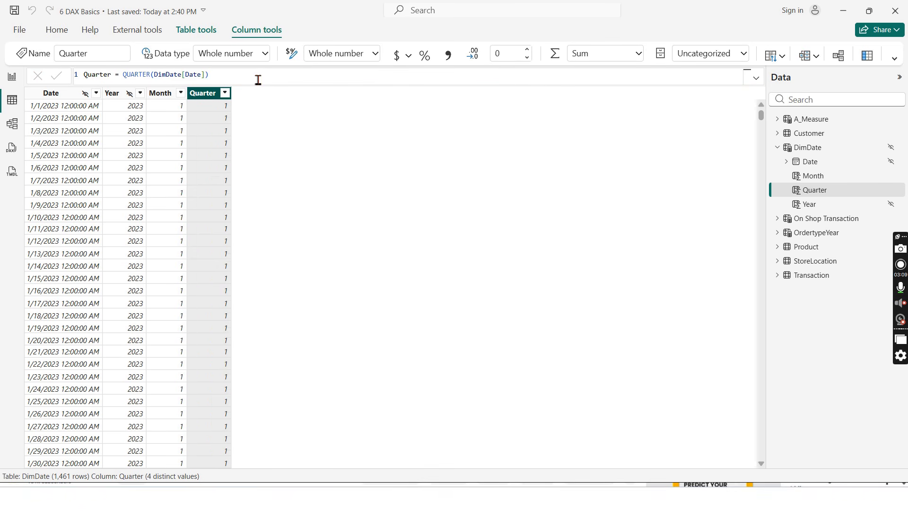
scroll(204, 243, "down", 4)
scroll(197, 164, "up", 4)
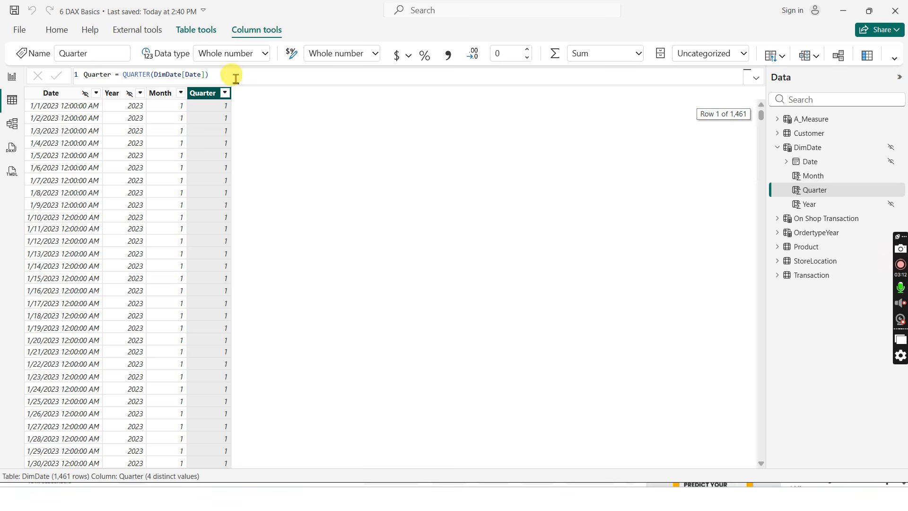
- Add another calculated column to DimDate and name it Eomonth in its formula
right_click(197, 95)
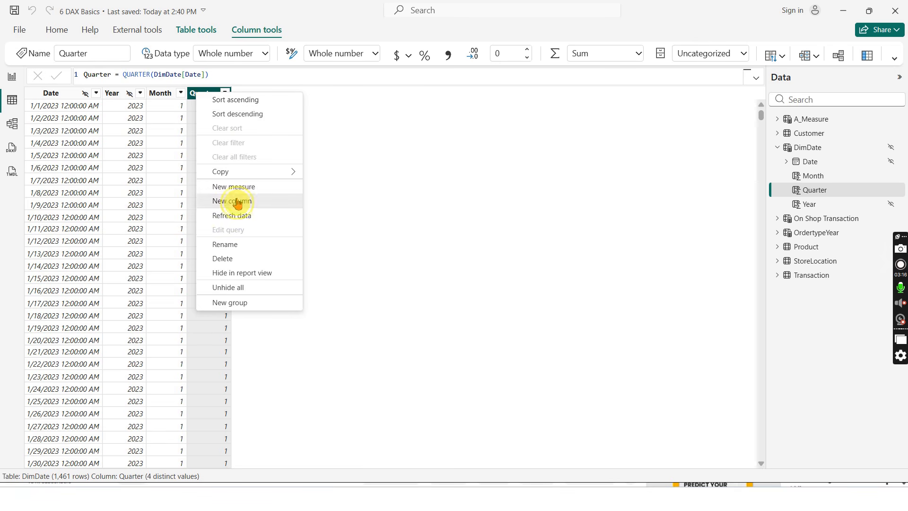
key("Escape")
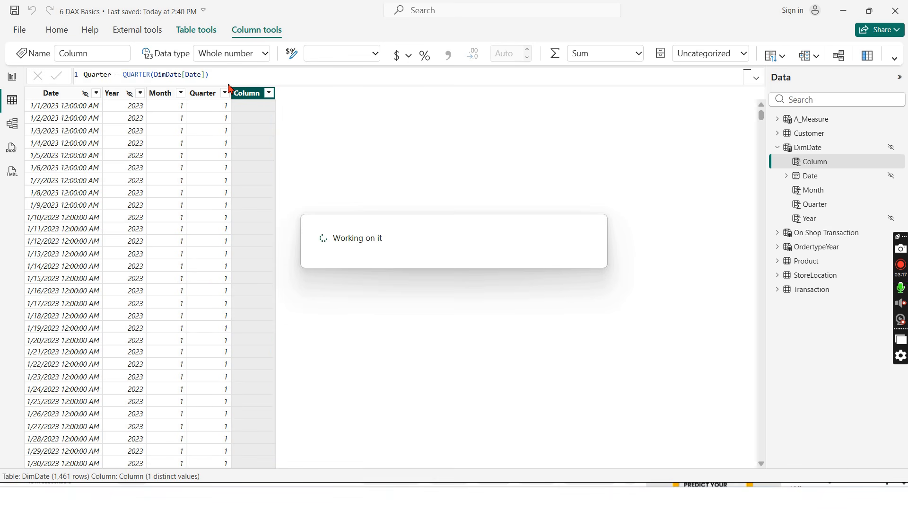
double_click(97, 74)
type("Eomonth =")
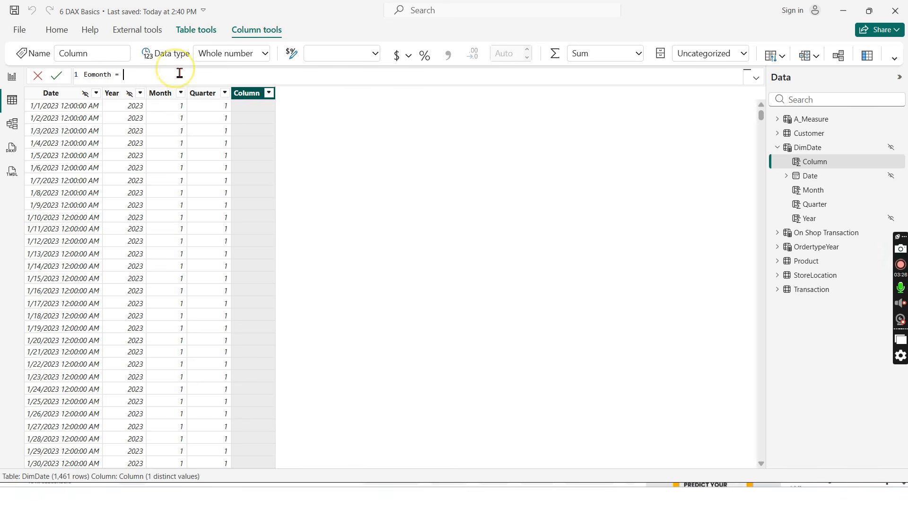
- Complete the Eomonth formula as EOMONTH(DimDate[Date],0) and commit it
type("E")
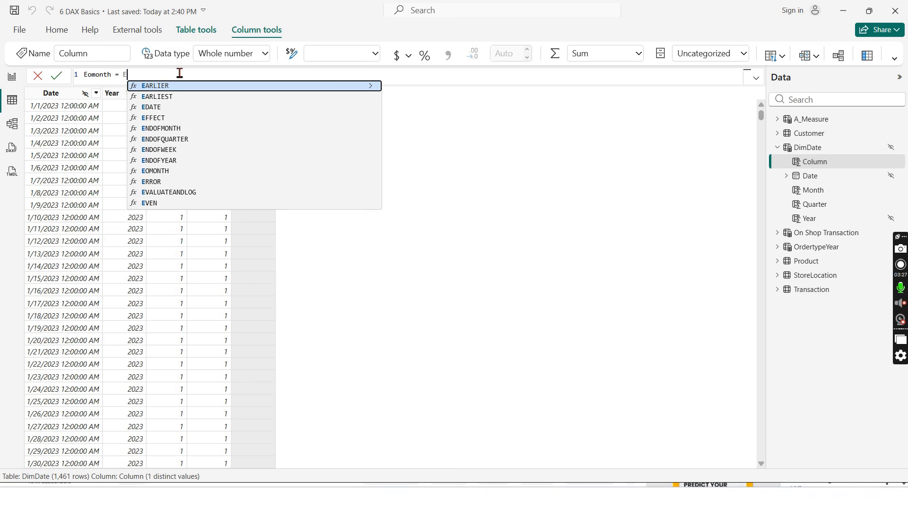
type("o")
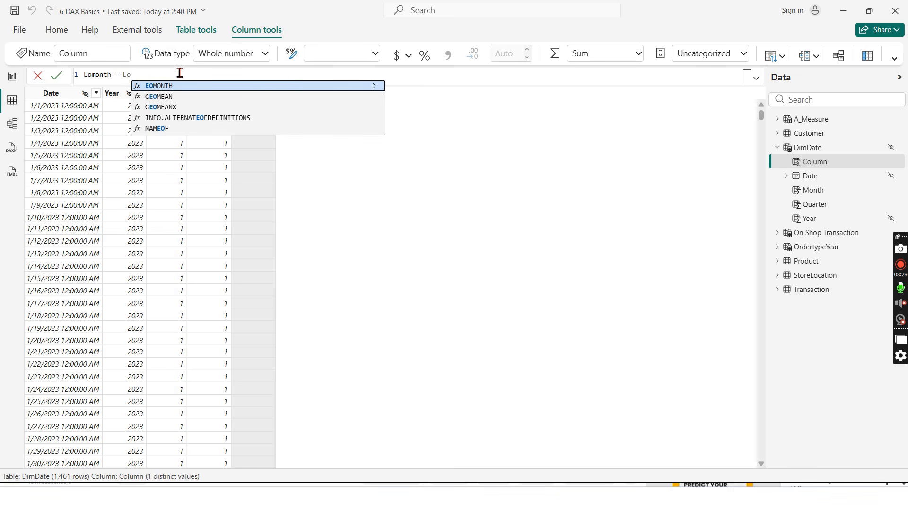
left_click(183, 87)
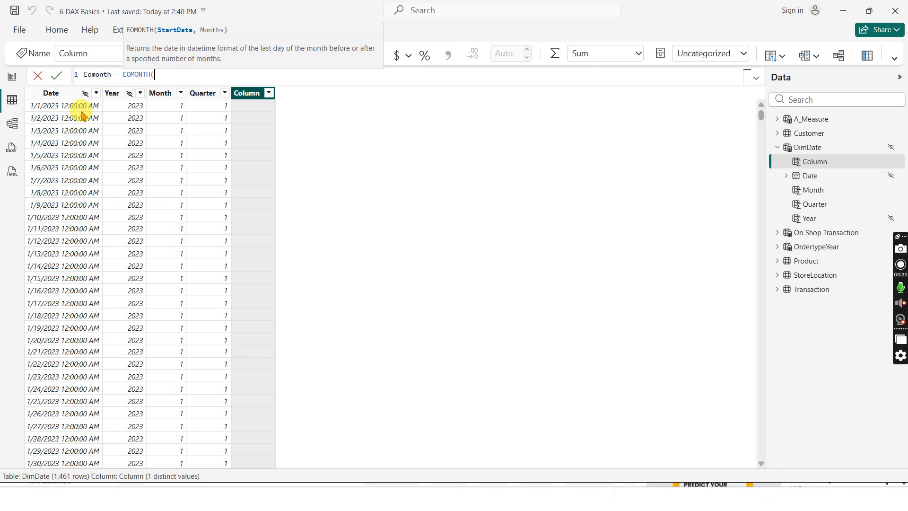
type("Da")
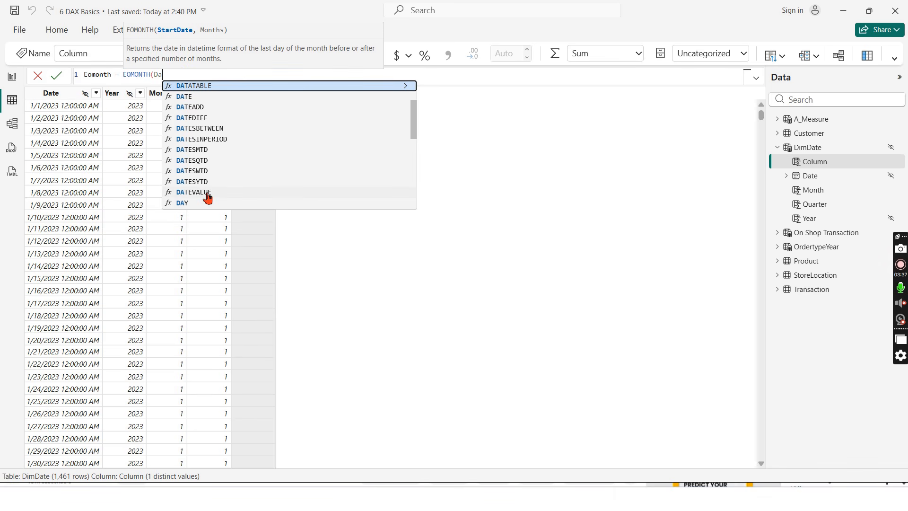
key("BackSpace")
type("im")
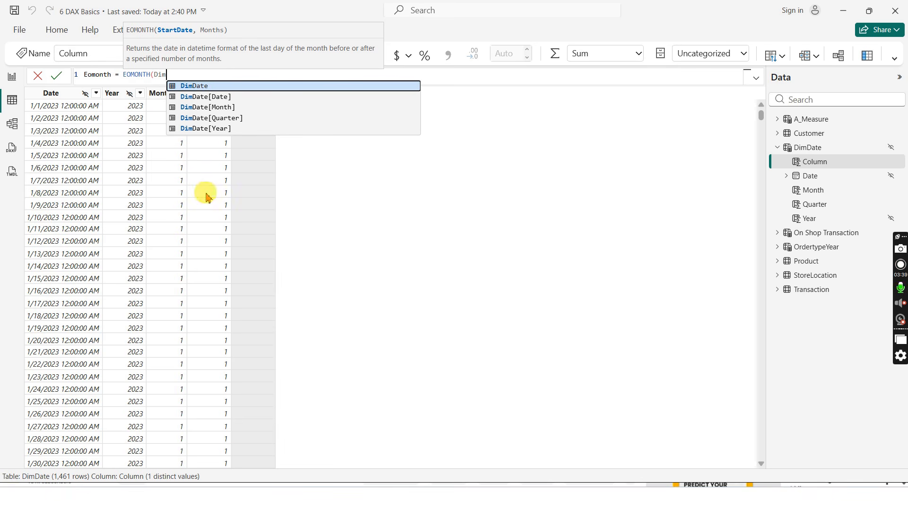
left_click(200, 97)
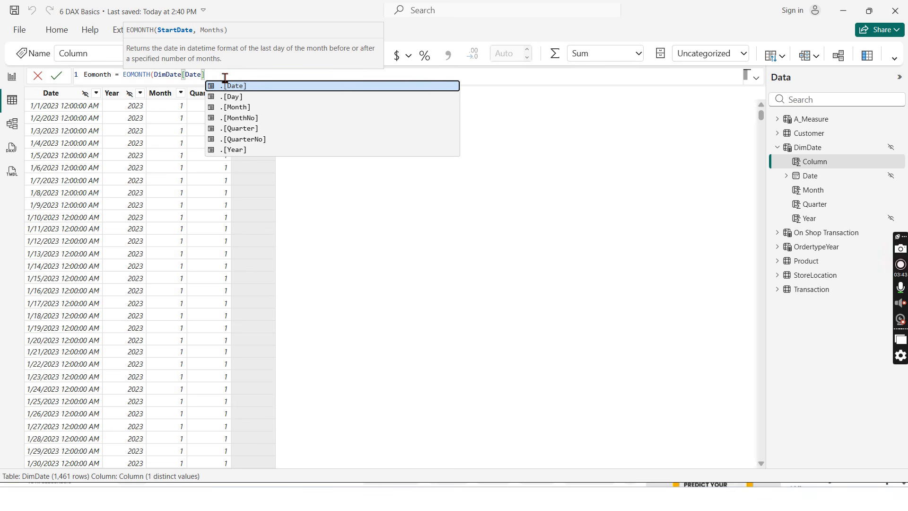
type(",0)")
key("Return")
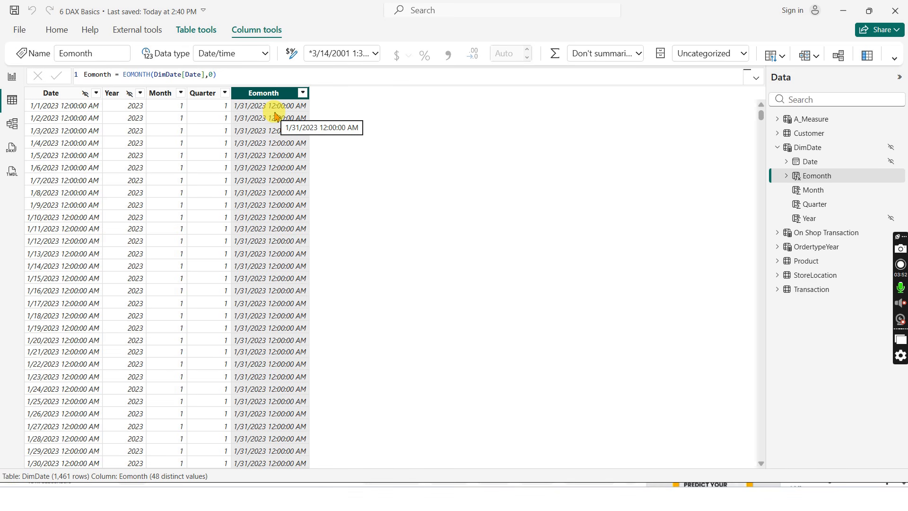
- Try a month offset of 1 in the Eomonth formula and restore the offset to 0
left_click(214, 76)
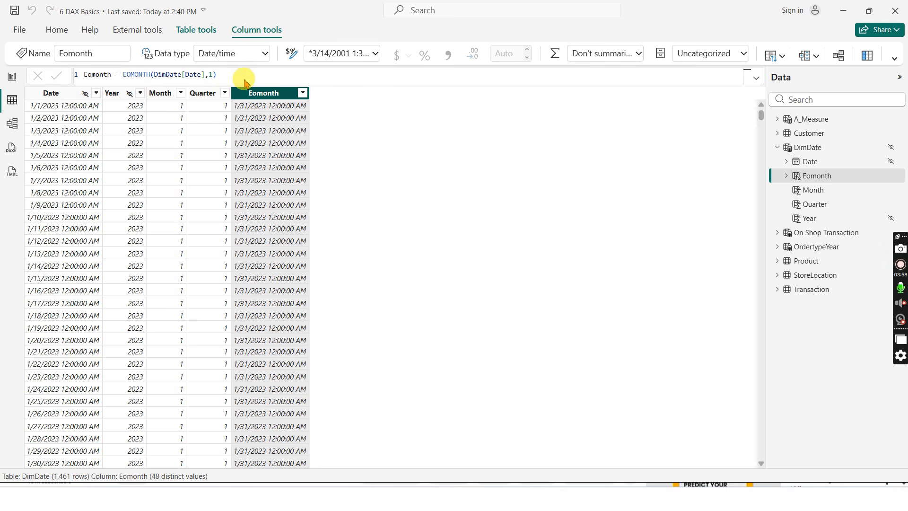
key("Return")
left_click(212, 74)
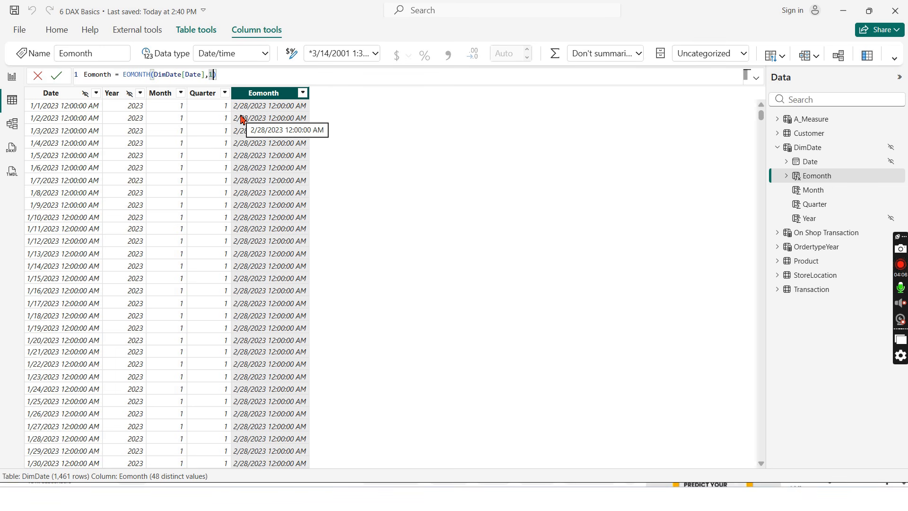
key("BackSpace")
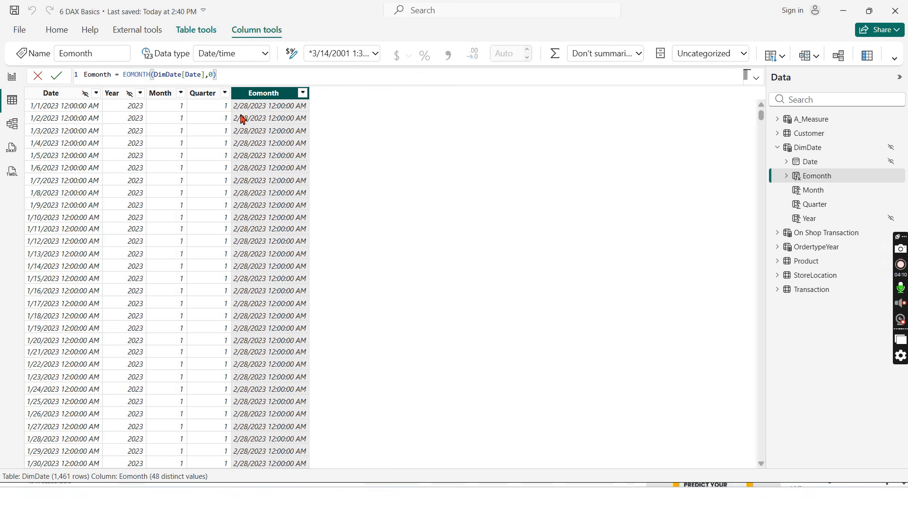
left_click(240, 80)
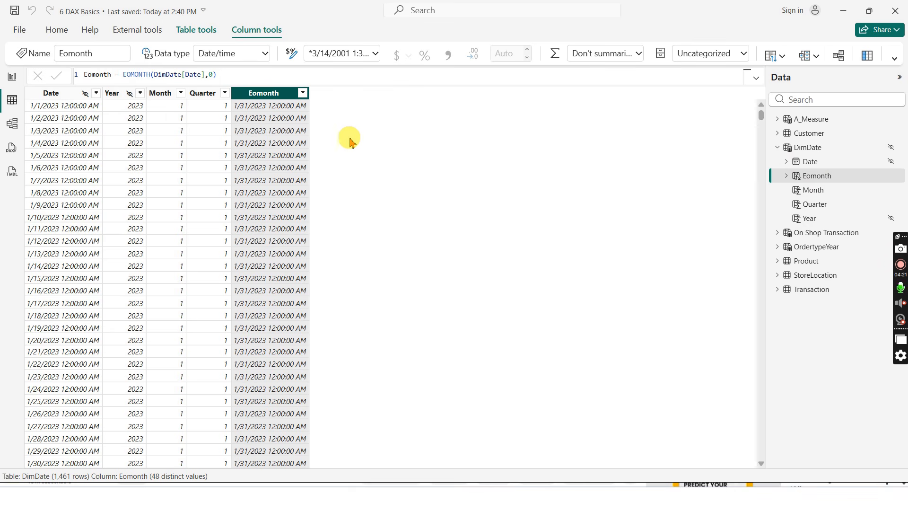
- Return to the report view and collapse the Product and Transaction tables in the data list
left_click(10, 78)
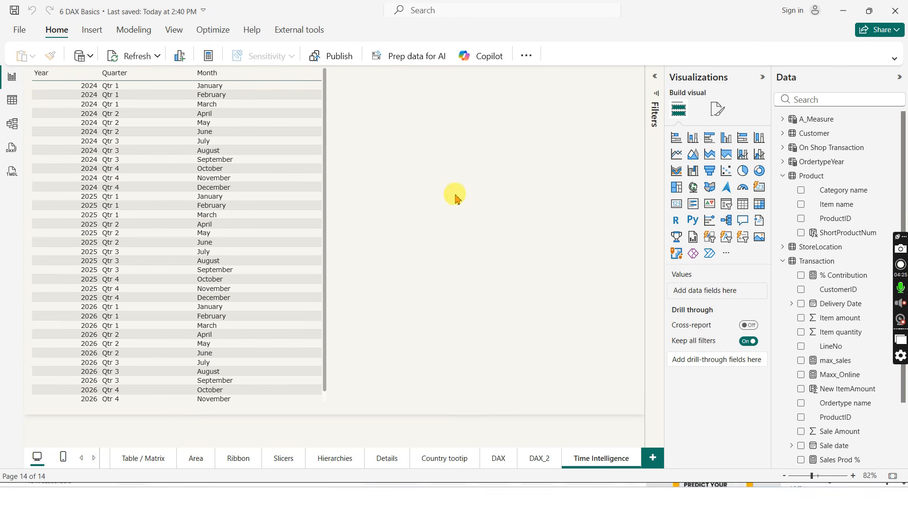
left_click(784, 177)
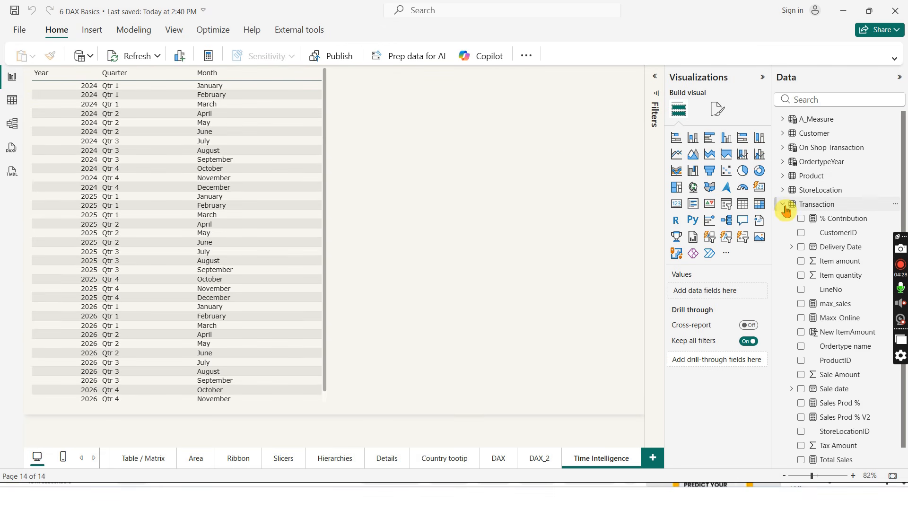
left_click(784, 204)
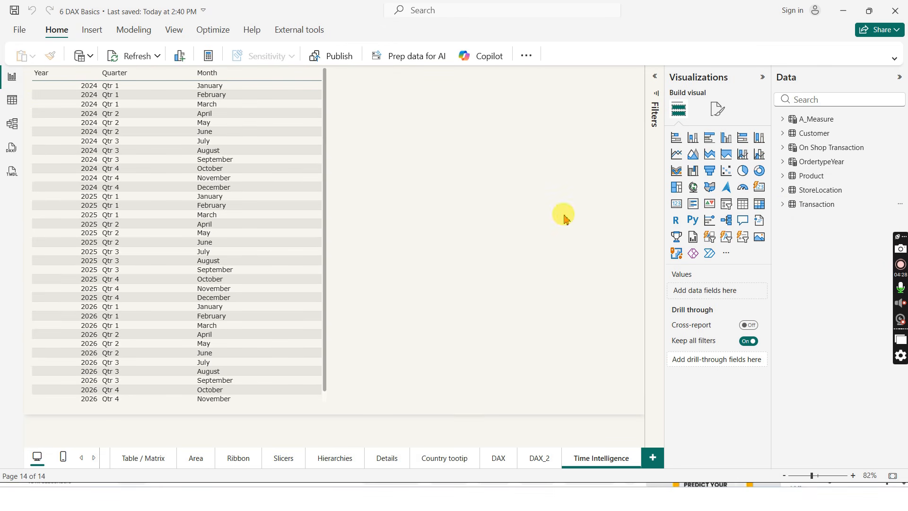
- Add the Total - sales measure from A_Measure to the Year, Quarter and Month table visual
left_click(327, 132)
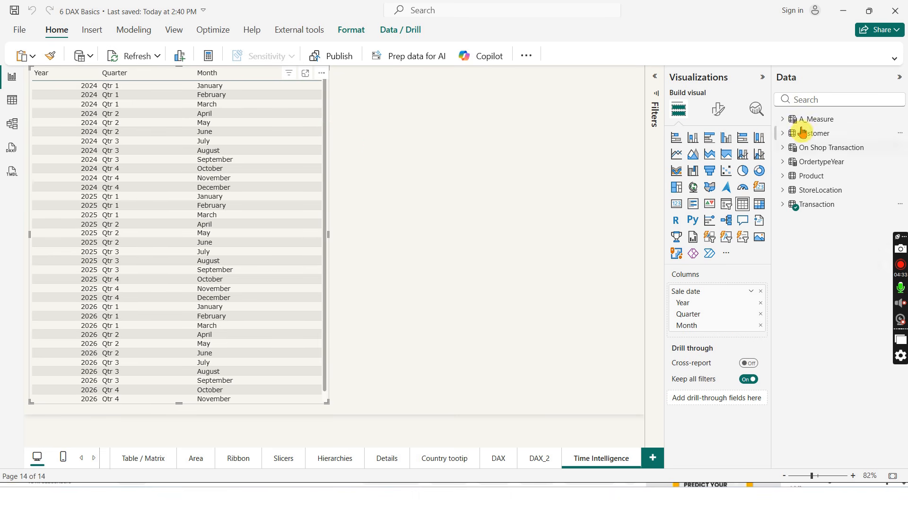
left_click(784, 208)
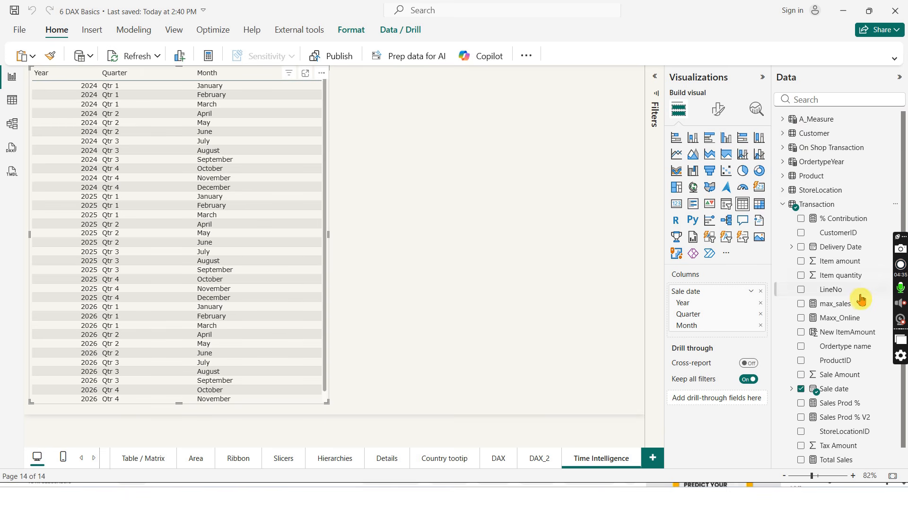
scroll(870, 303, "down", 1)
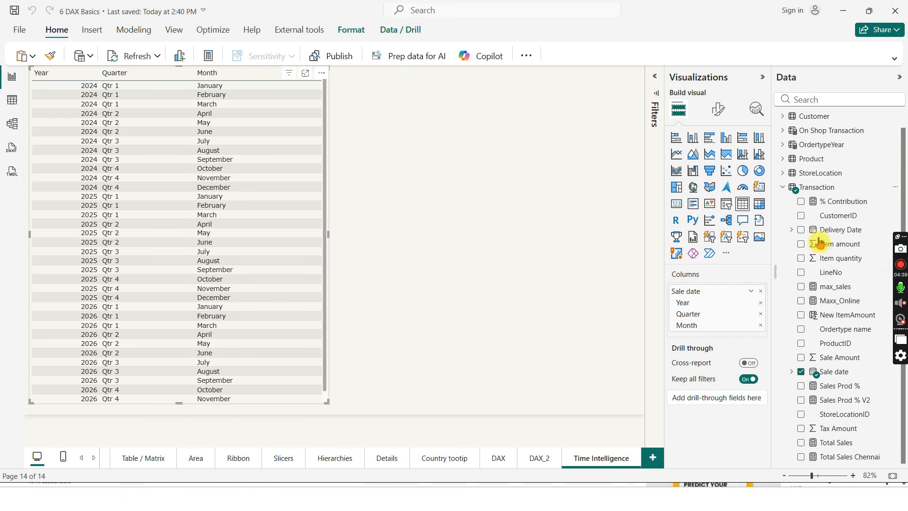
scroll(818, 265, "up", 1)
left_click(783, 119)
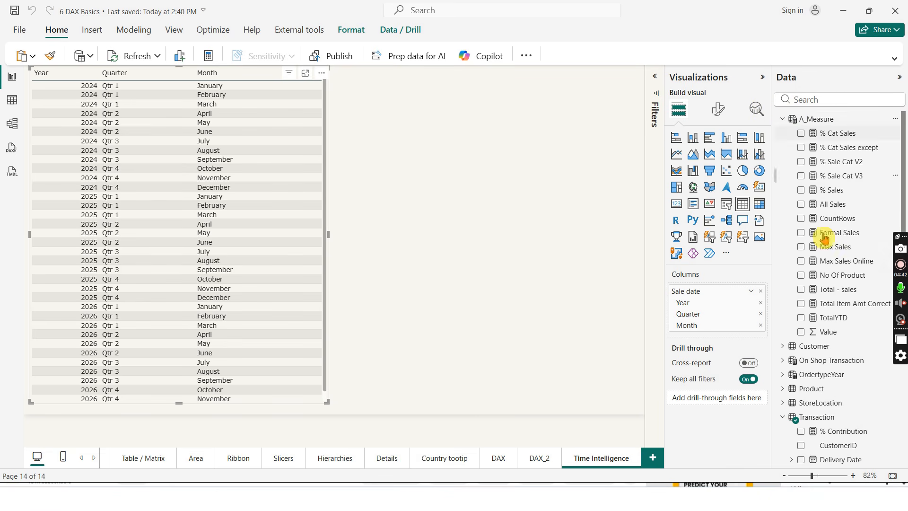
left_click(802, 290)
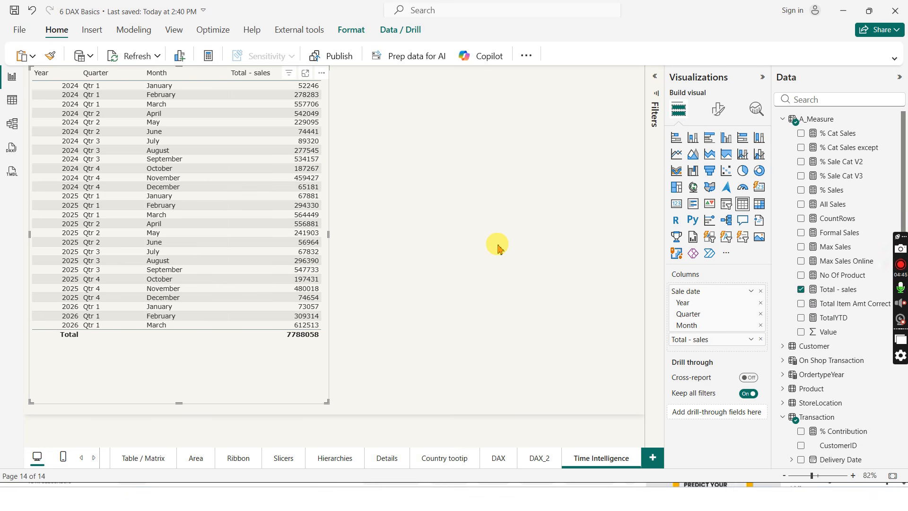
left_click(446, 230)
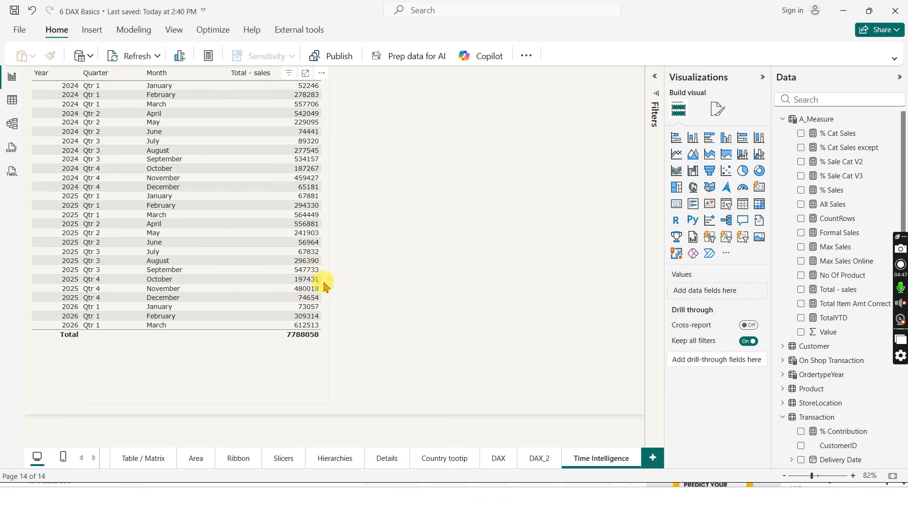
- Remove Sale date from the table visual and add the Transaction table's Sale date again with Year, Quarter, Month and Day
left_click(298, 349)
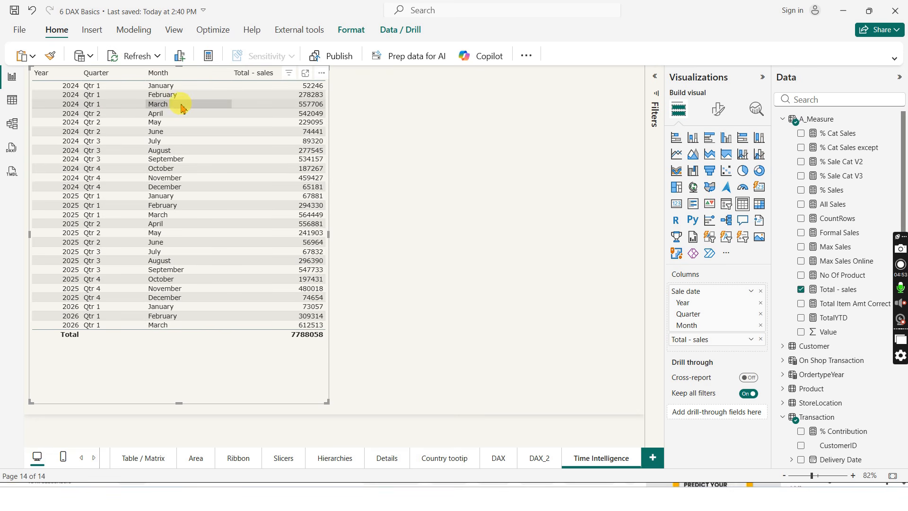
left_click(166, 89)
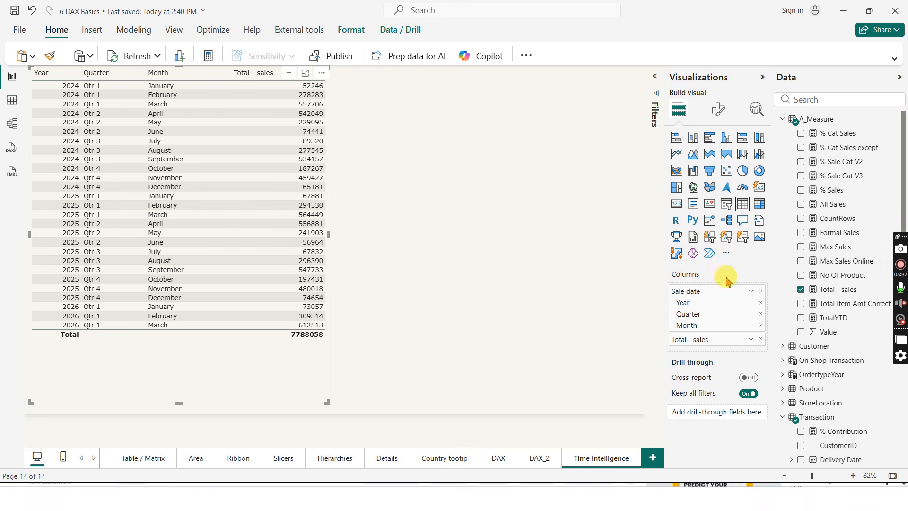
left_click(761, 290)
scroll(814, 292, "down", 5)
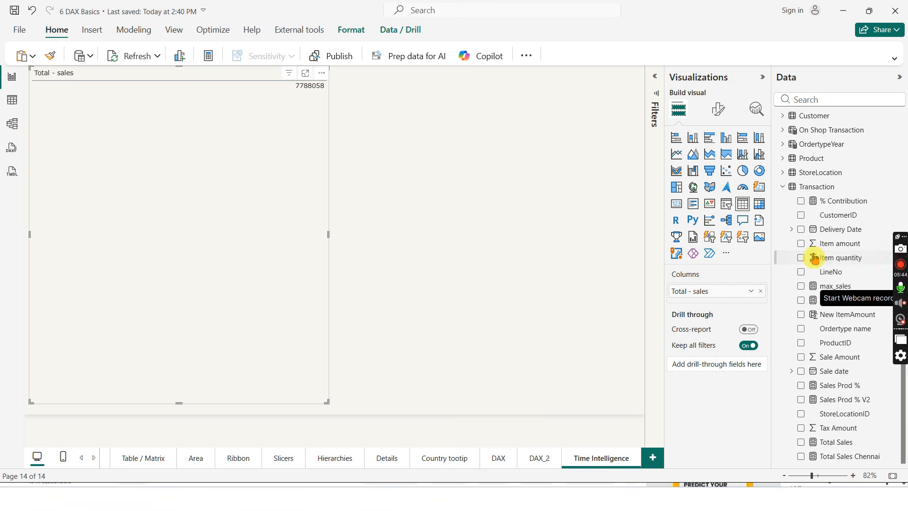
scroll(851, 246, "up", 2)
scroll(860, 275, "down", 2)
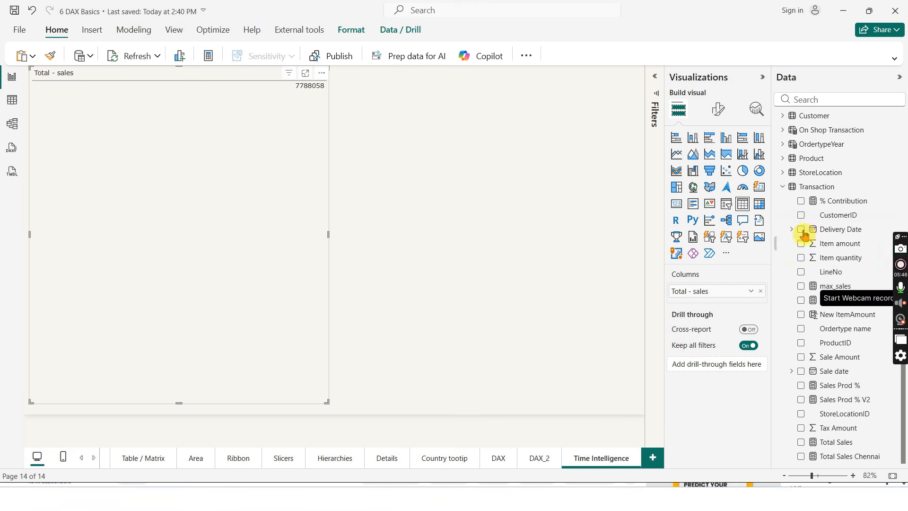
left_click(801, 371)
- Create a new measure in the A_Measure table named MTD, starting its formula with the TOTALMTD function
scroll(820, 145, "up", 5)
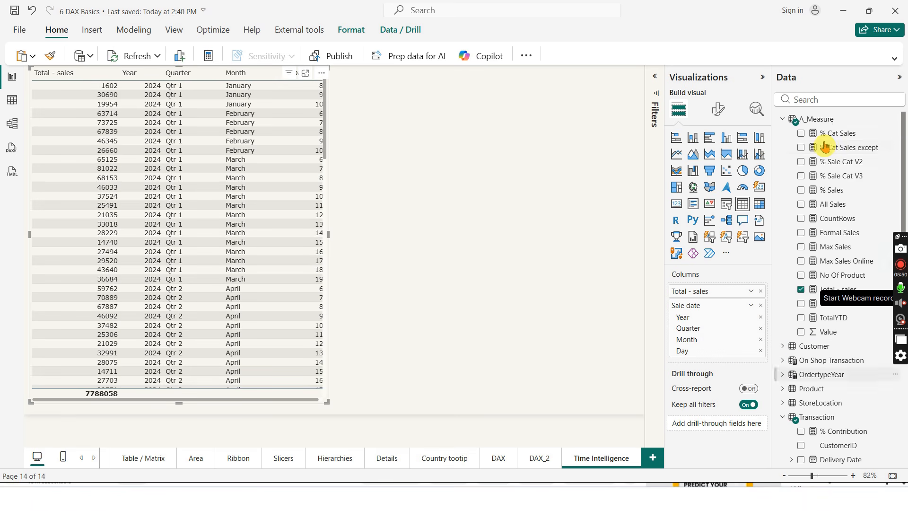
right_click(821, 119)
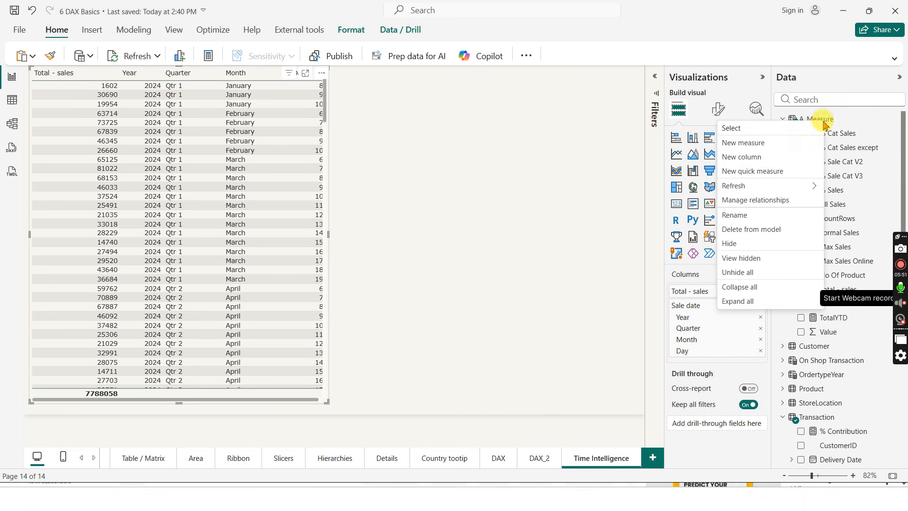
left_click(758, 143)
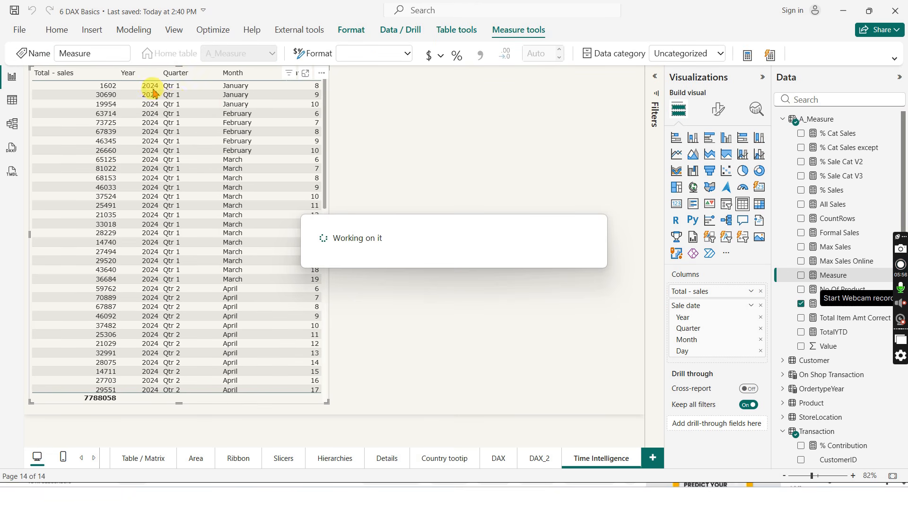
double_click(105, 76)
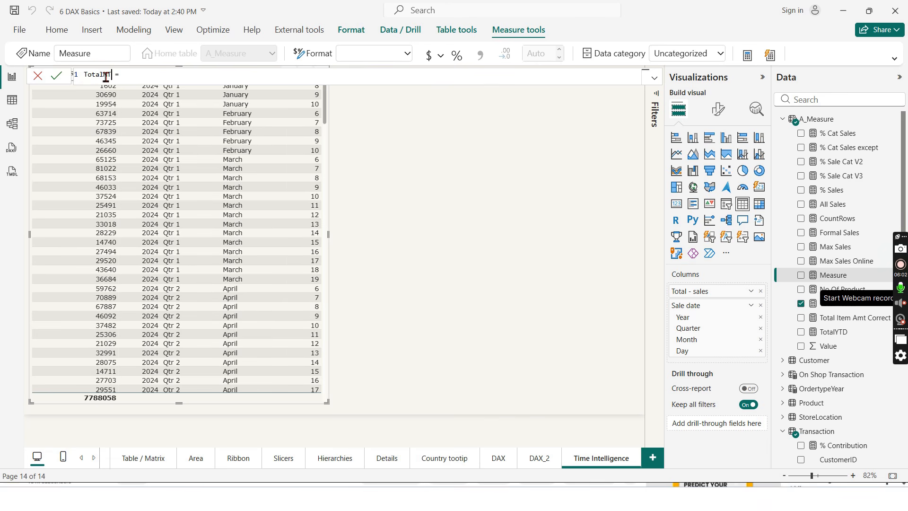
left_click(158, 80)
type("TOT")
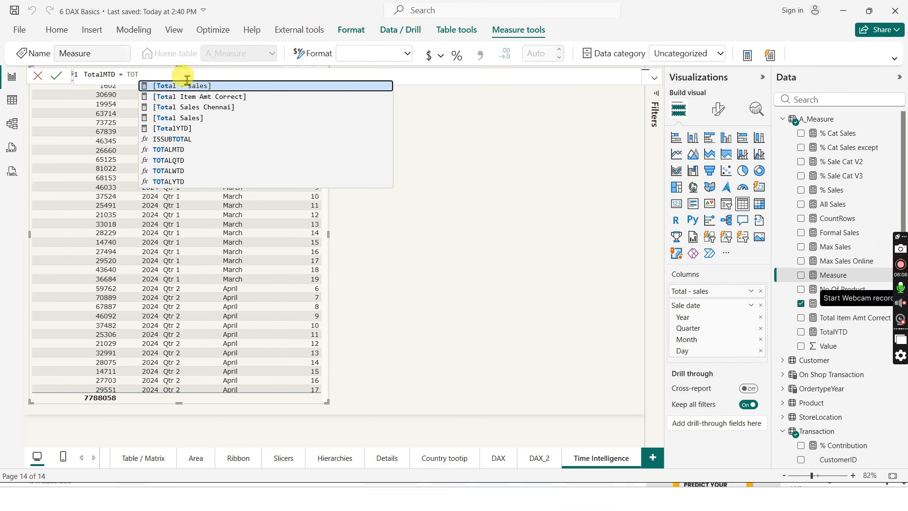
left_click(186, 150)
left_click_drag(115, 76, 42, 68)
key("BackSpace")
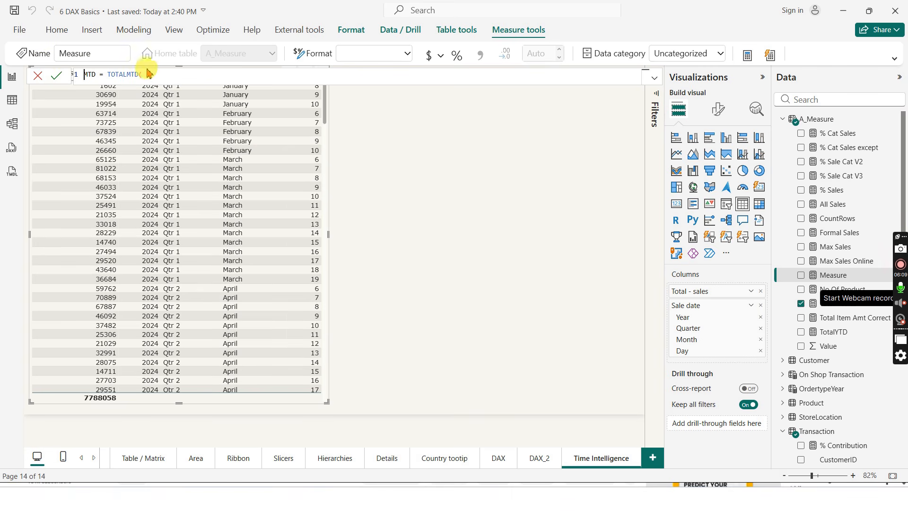
key("Return")
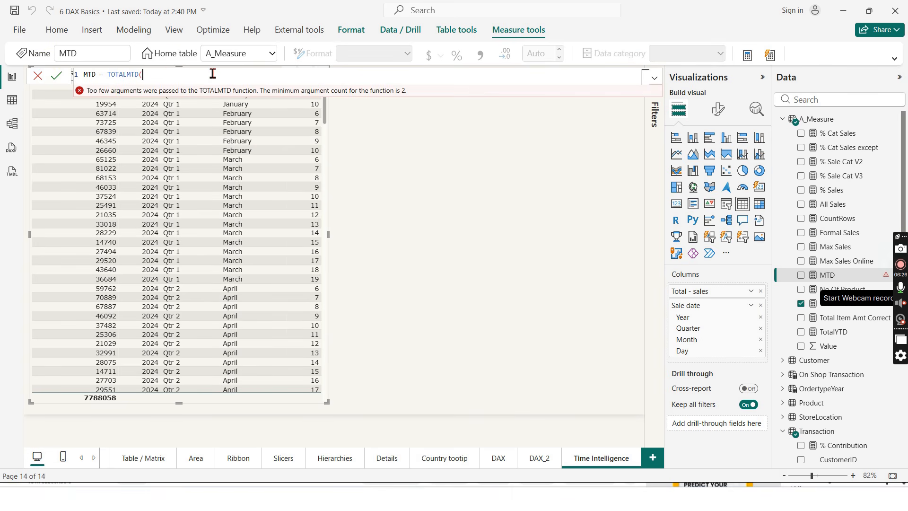
- Enter [Total - sales] as the expression argument of TOTALMTD in the MTD measure
key("BackSpace")
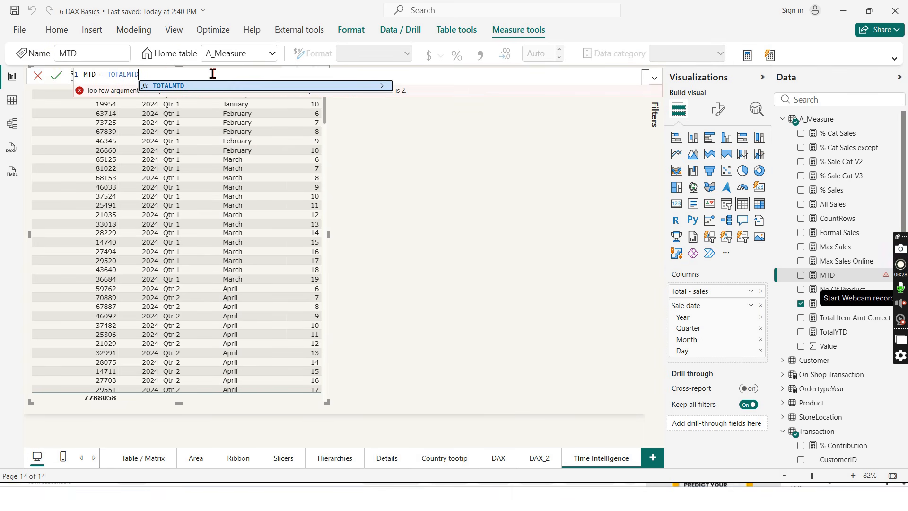
type("(")
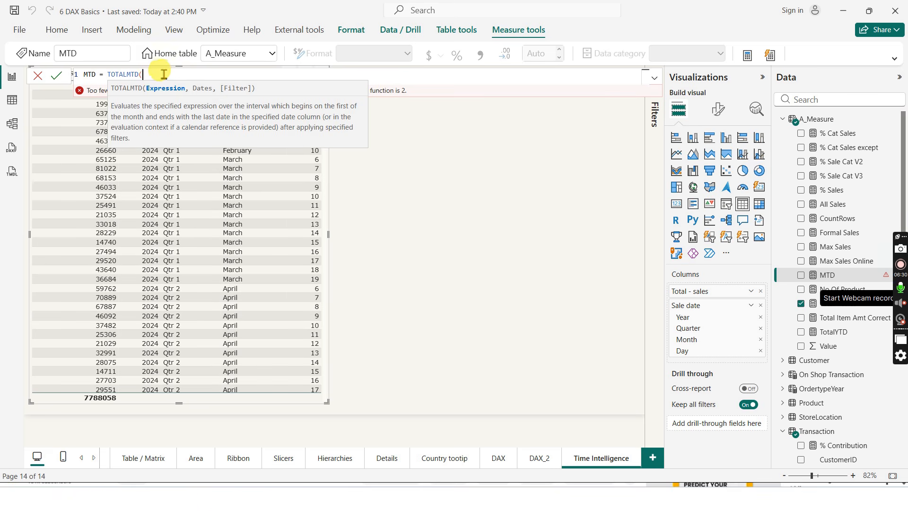
type("tot")
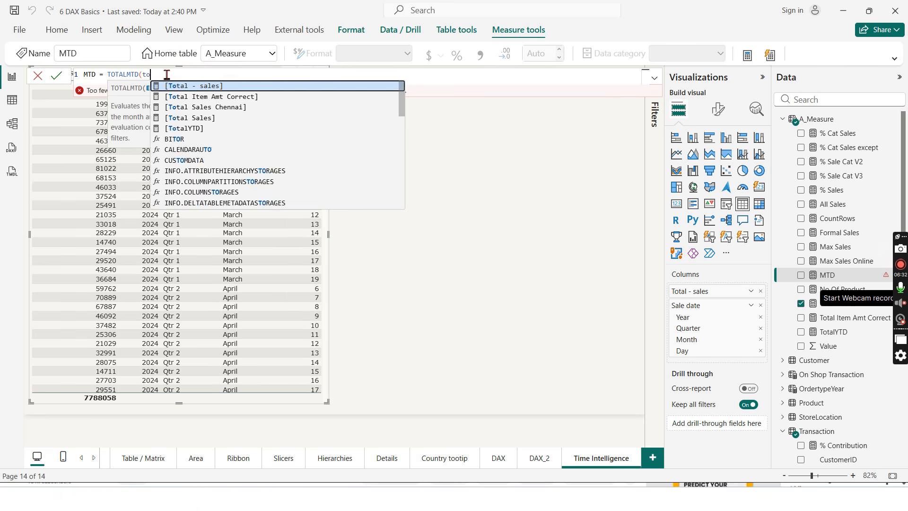
left_click(213, 89)
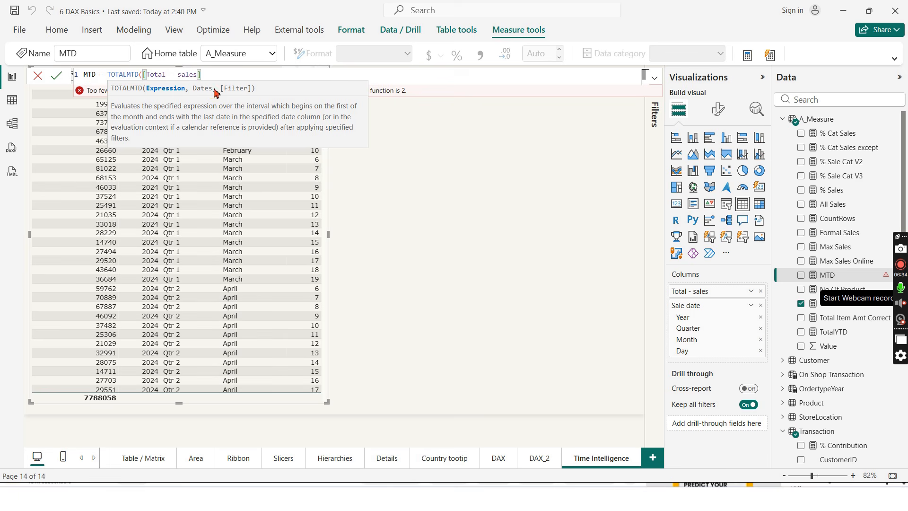
type(",")
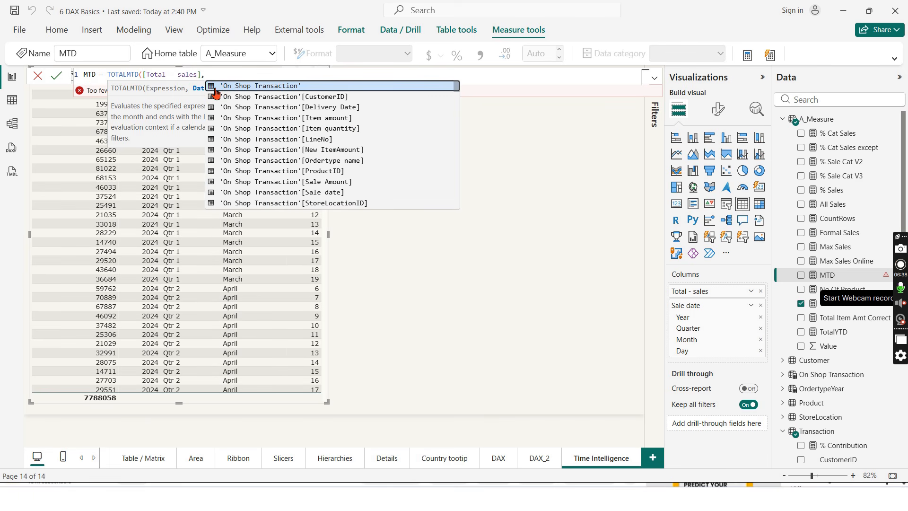
- Complete the MTD formula with 'Transaction'[Sale date].[Date] as the dates argument and commit it
type("Tar")
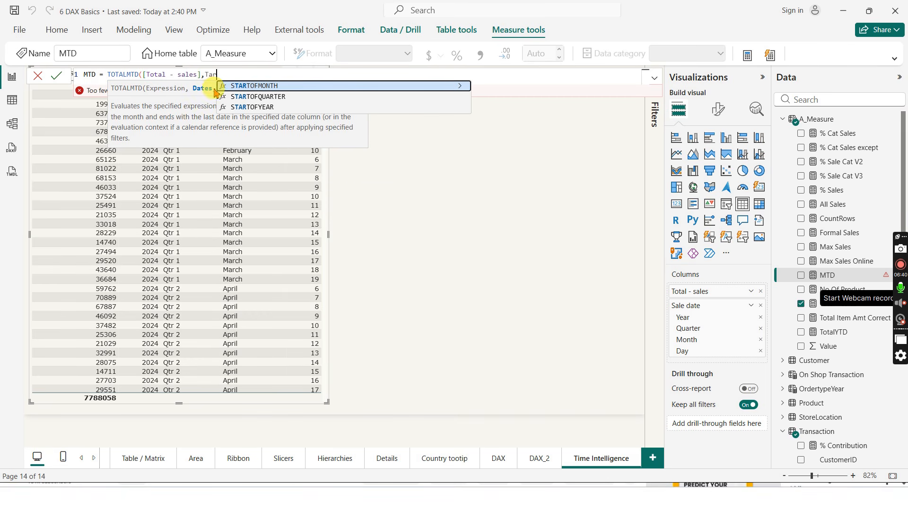
key("BackSpace")
key("BackSpace")
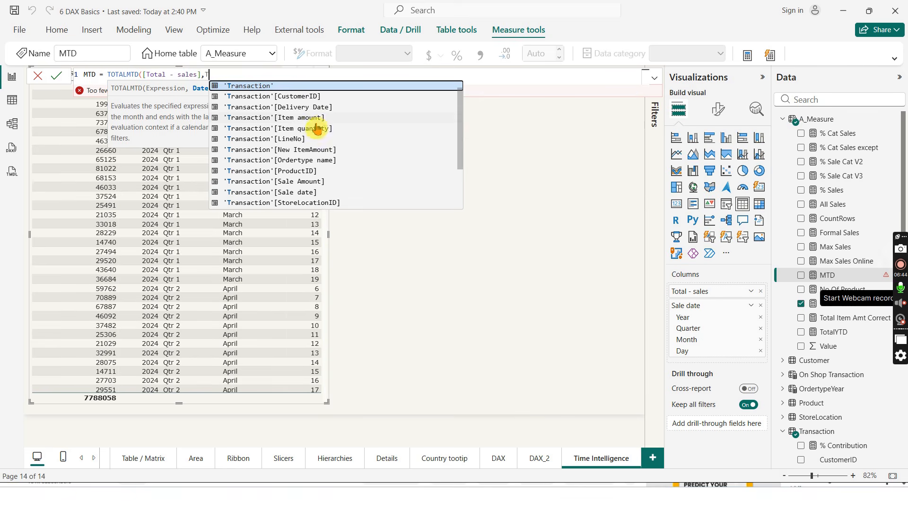
scroll(315, 133, "down", 1)
left_click(323, 164)
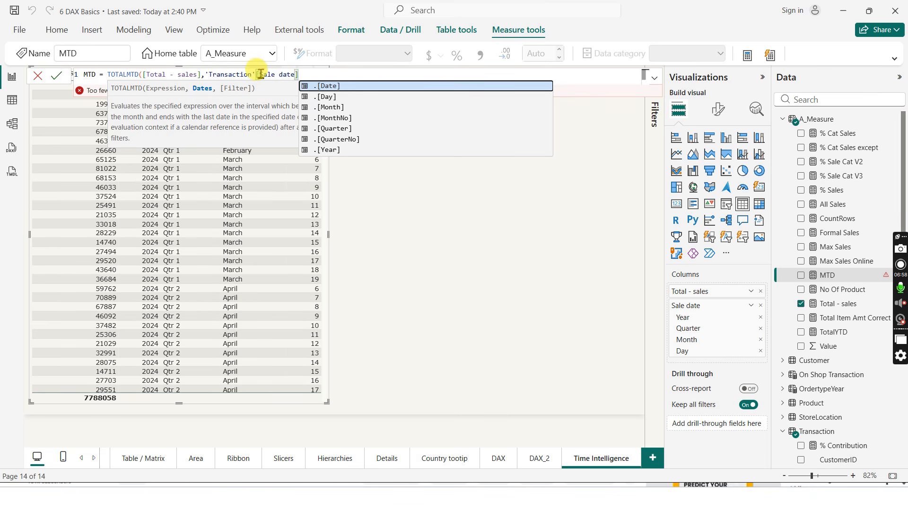
left_click(331, 85)
type(")")
key("Return")
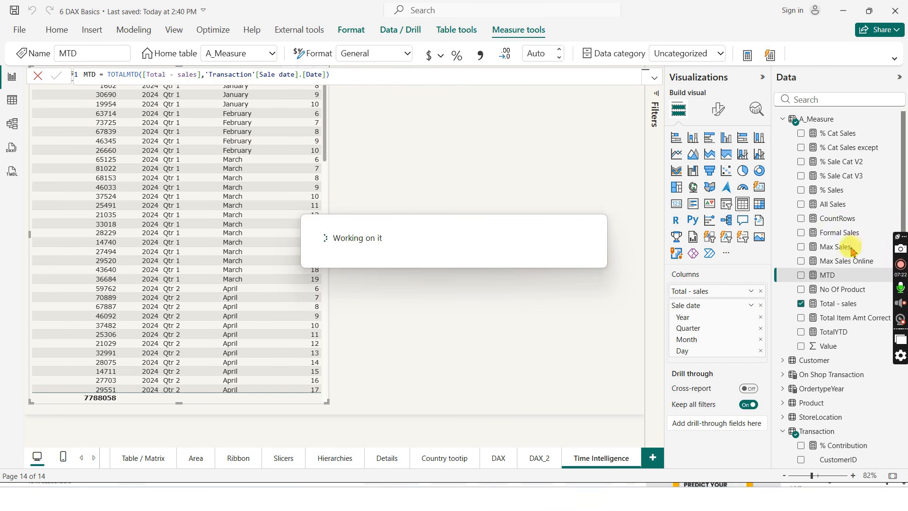
- Add MTD to the table visual, widen the visual, and place Total - sales between Sale date and MTD
left_click(802, 276)
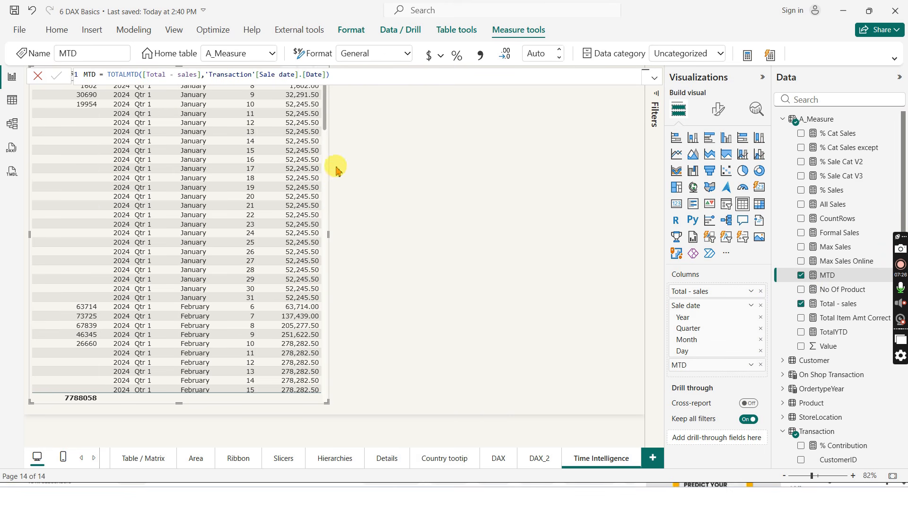
left_click_drag(331, 239, 414, 235)
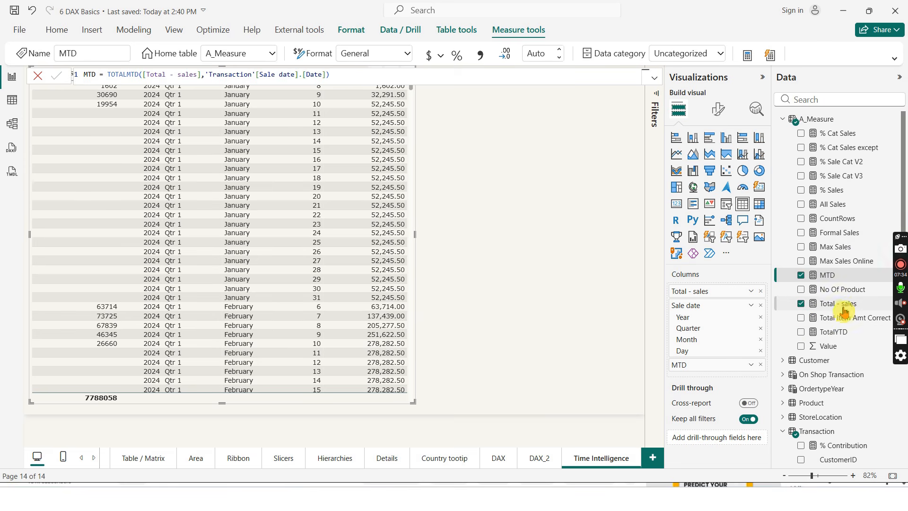
left_click_drag(833, 313, 721, 363)
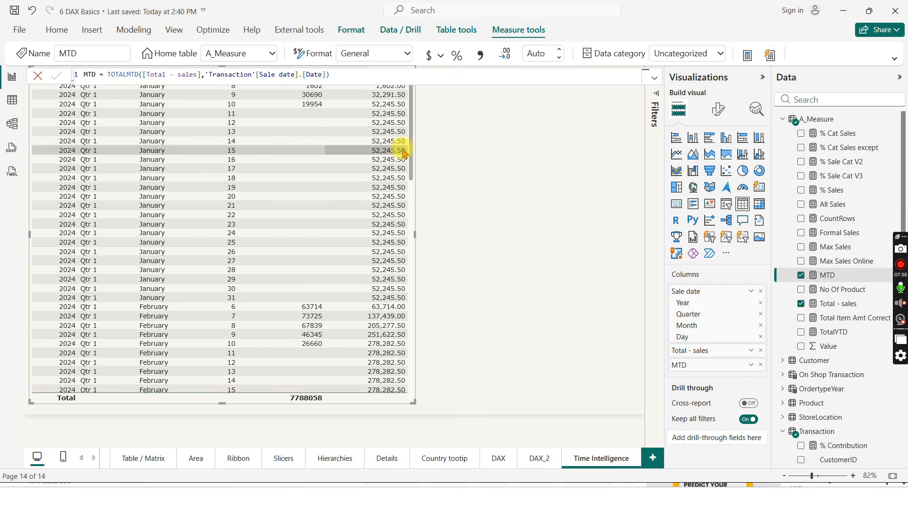
left_click(544, 154)
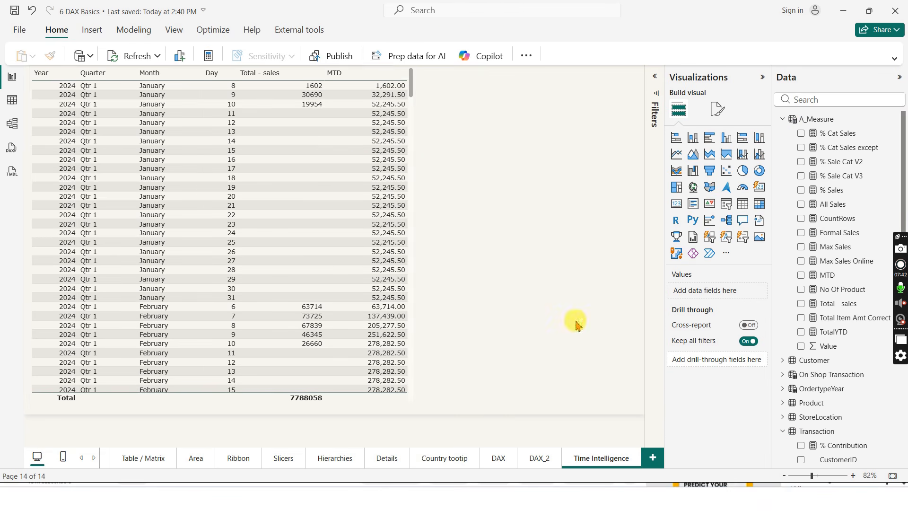
- Remove the Day level of Sale date from the table visual
left_click(415, 313)
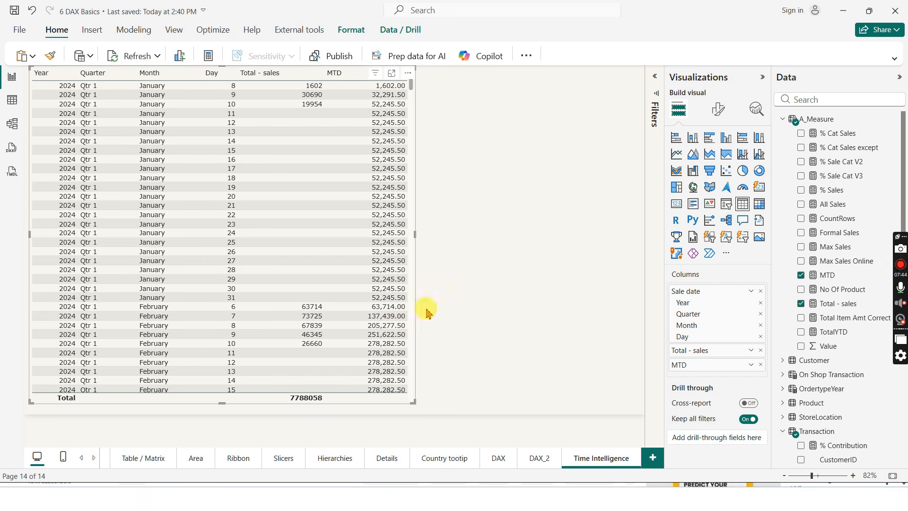
left_click(762, 337)
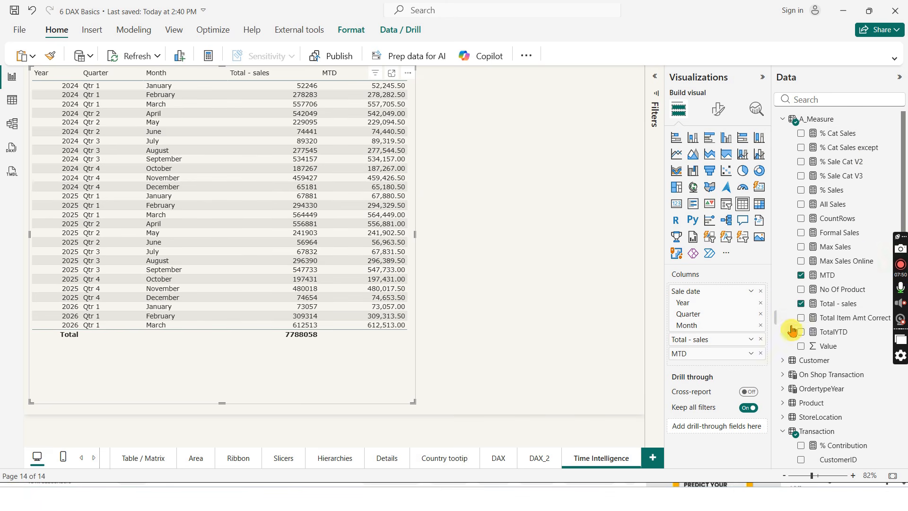
key("ctrl+z")
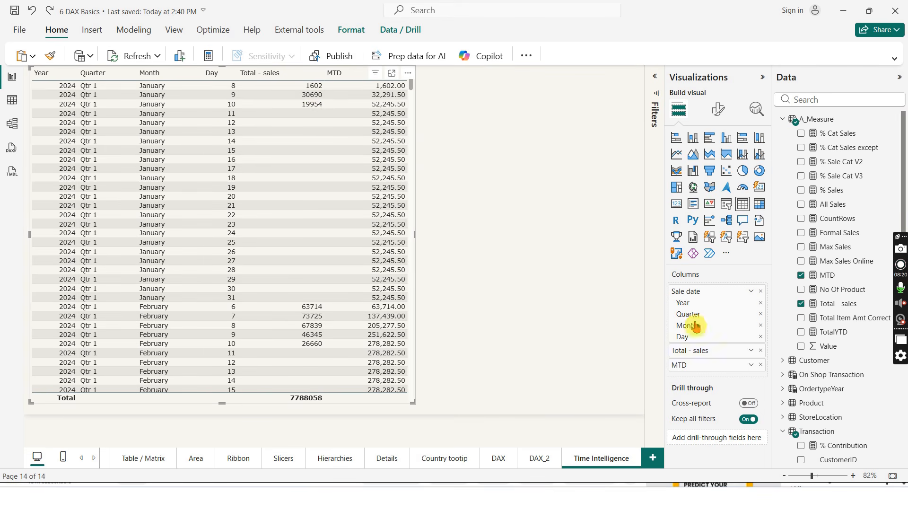
left_click(761, 337)
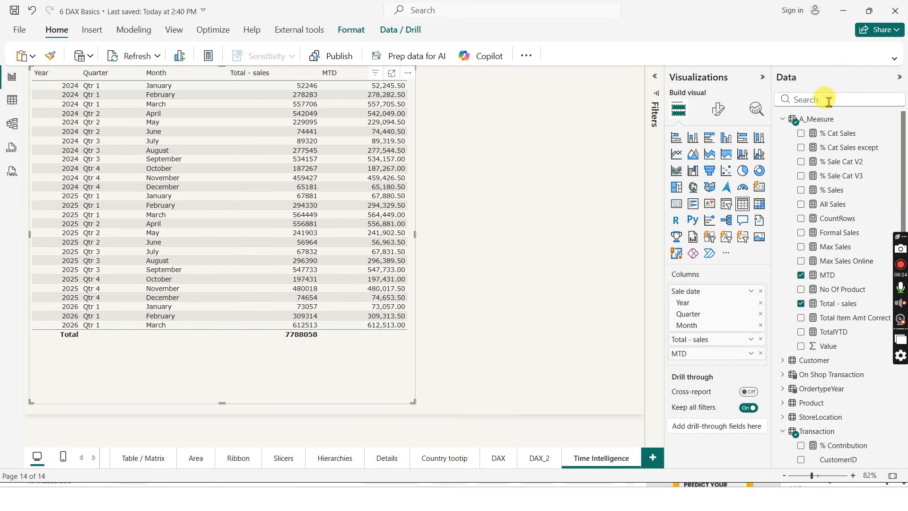
- Create a new measure in the A_Measure table named QTD, starting its formula with the TOTALQTD function
right_click(819, 120)
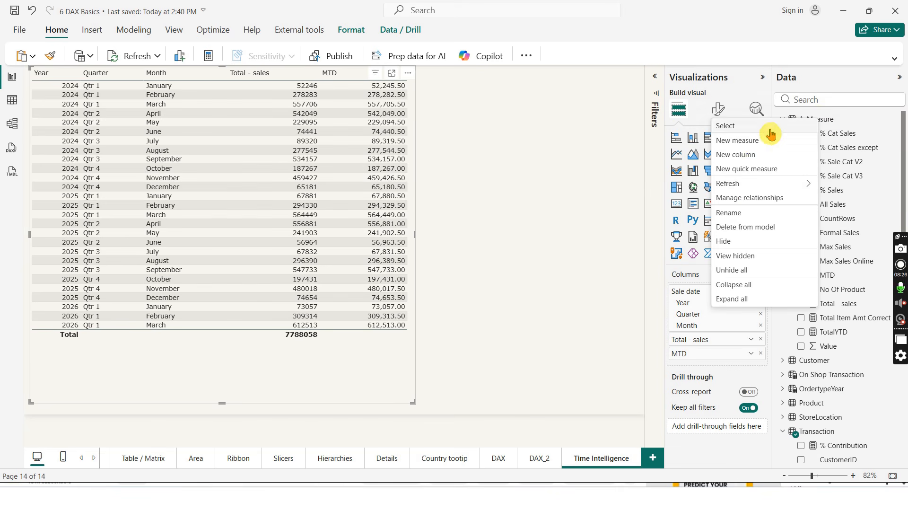
left_click(647, 163)
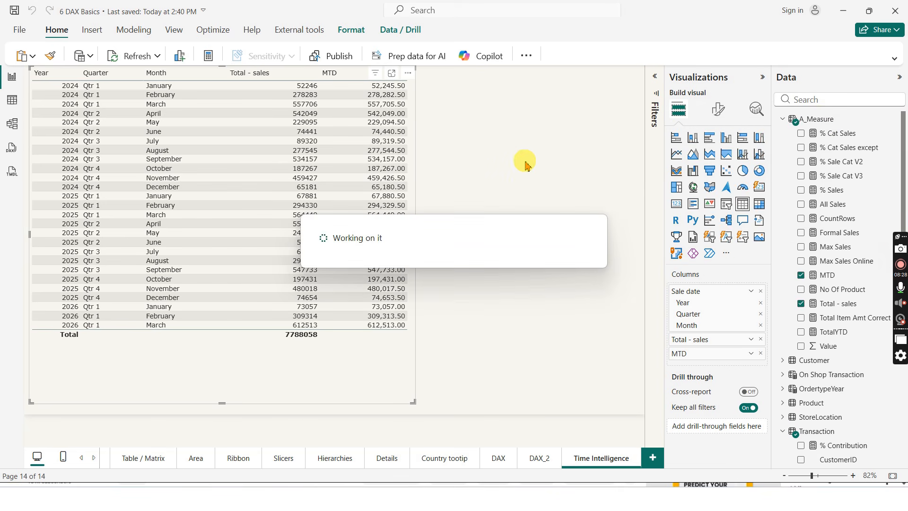
double_click(98, 75)
type("QTD =")
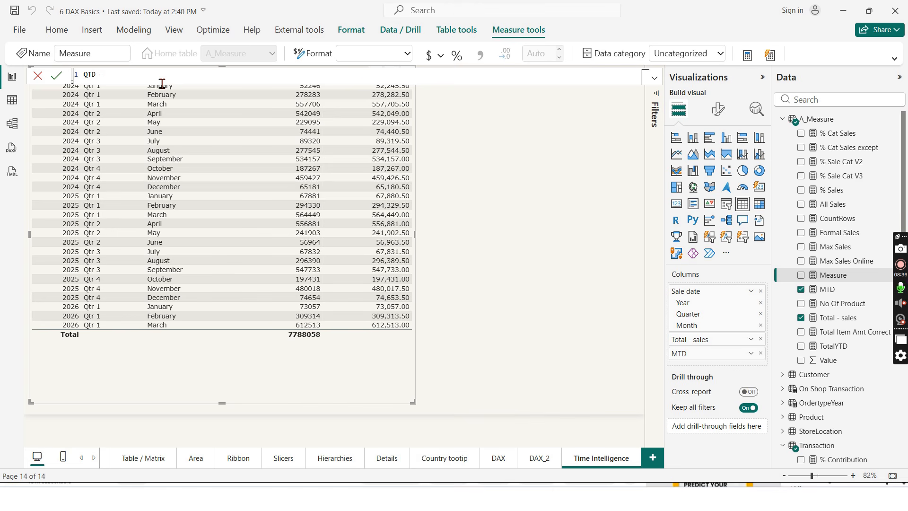
type(" Total")
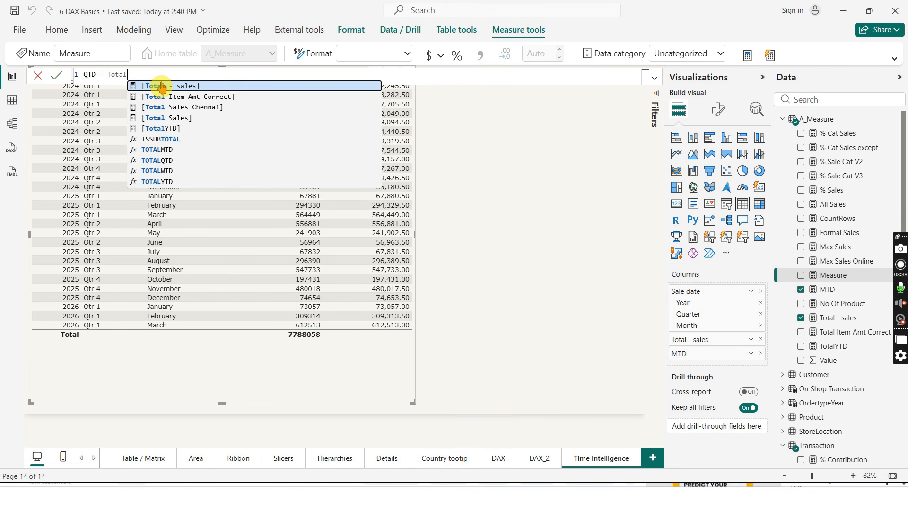
left_click(170, 161)
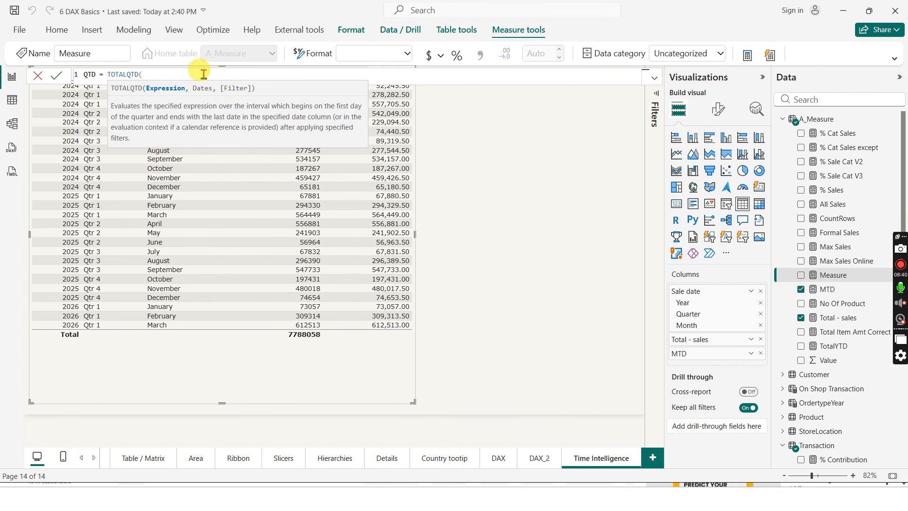
- Complete the QTD formula with [Total - sales] and 'Transaction'[Sale date].[Date] as arguments, commit it and deselect the table visual
type("tot")
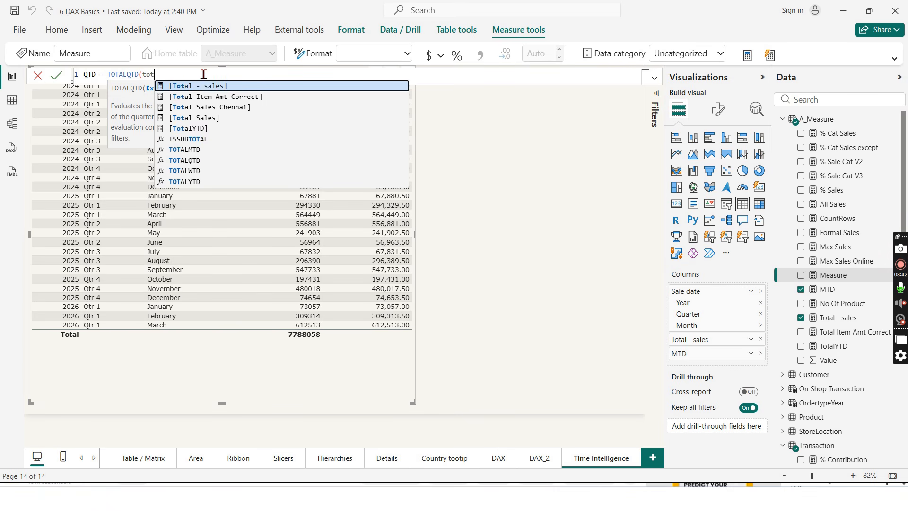
left_click(206, 86)
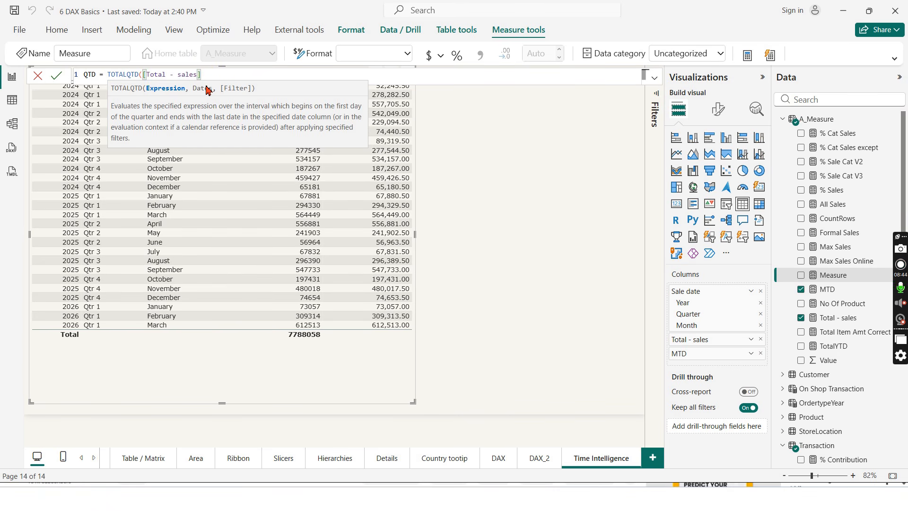
type(",")
type("tion'[Sale date].[Date")
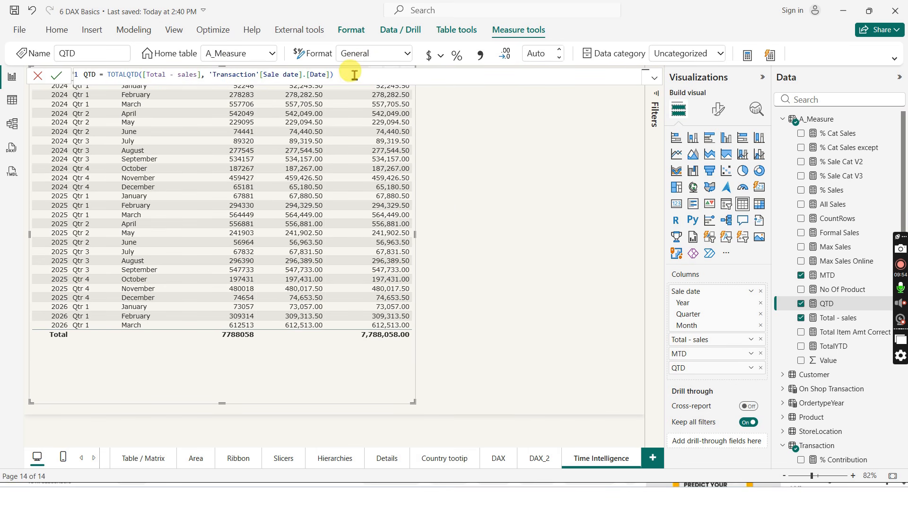
left_click(349, 74)
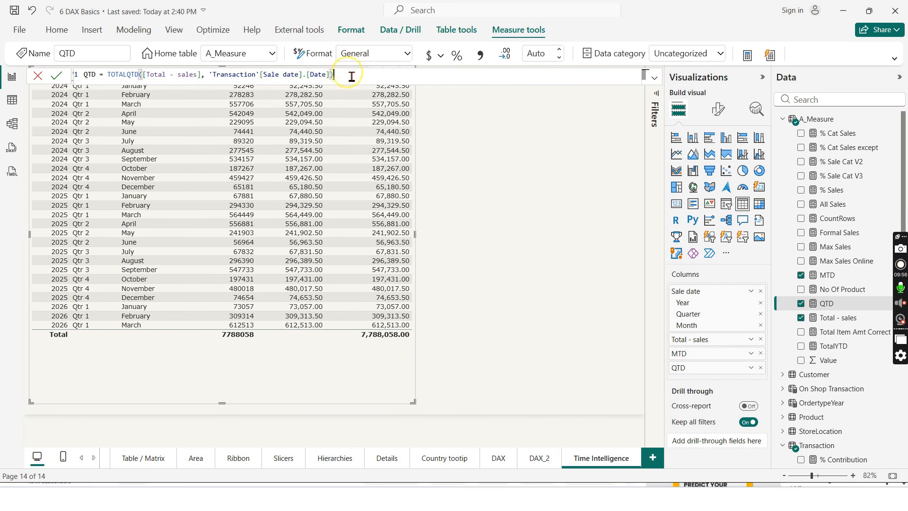
key("Return")
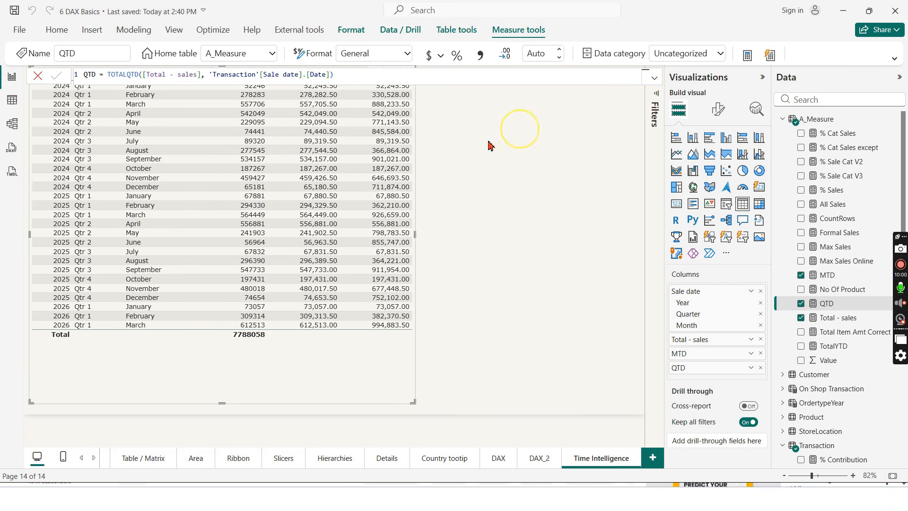
left_click(434, 198)
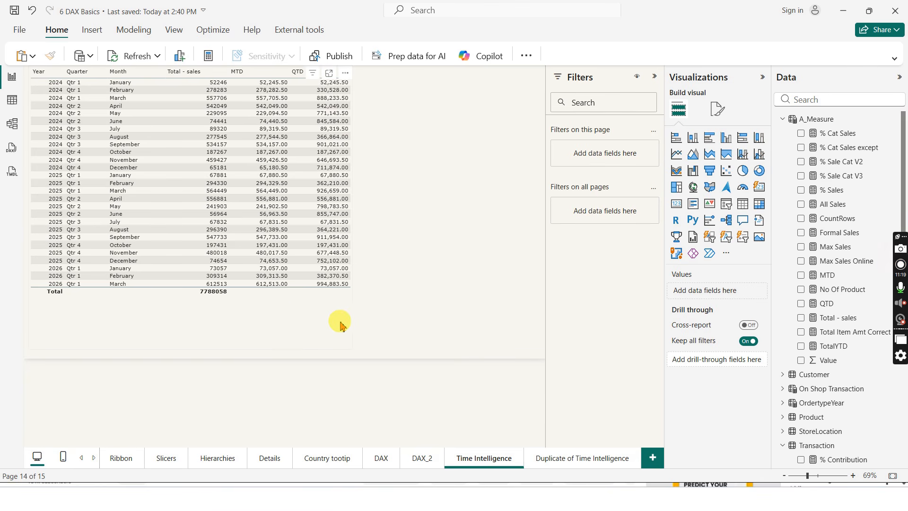
- Create a new measure in the A_Measure table named YTD, starting its formula with the TOTALYTD function
left_click(311, 319)
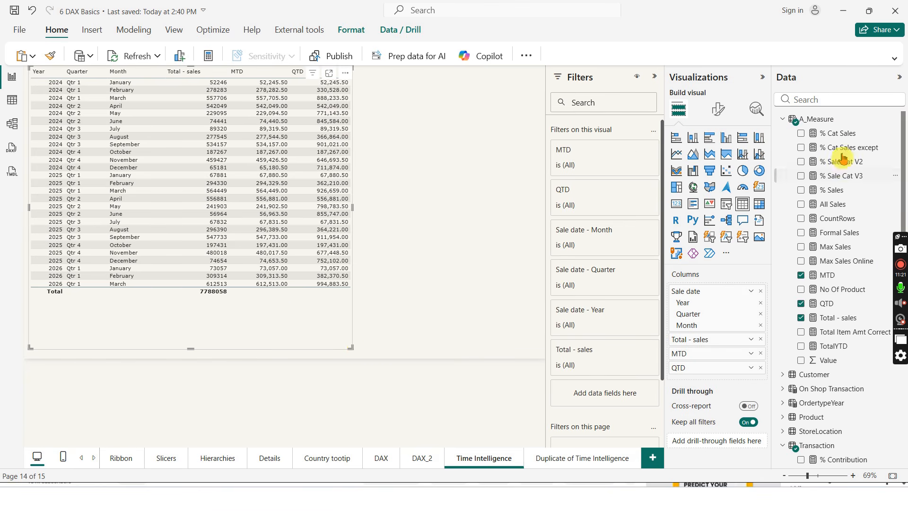
right_click(825, 124)
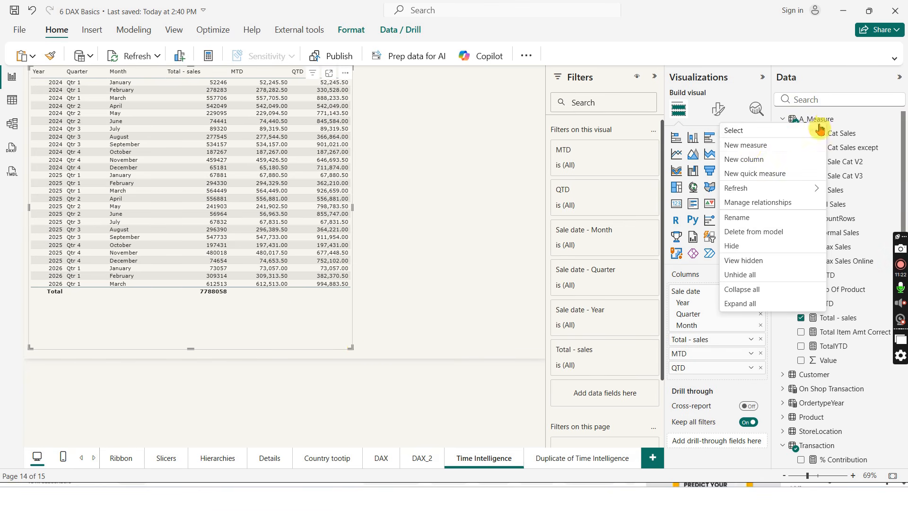
left_click(751, 148)
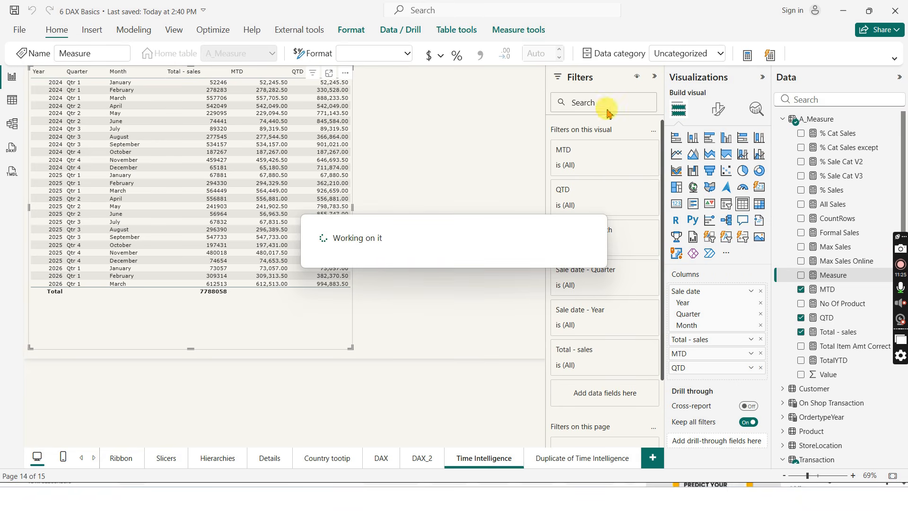
double_click(99, 74)
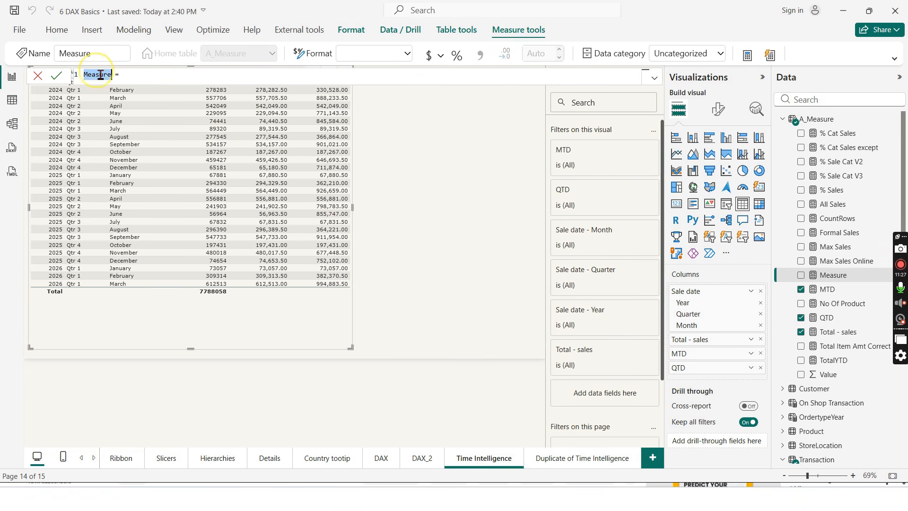
type("TD")
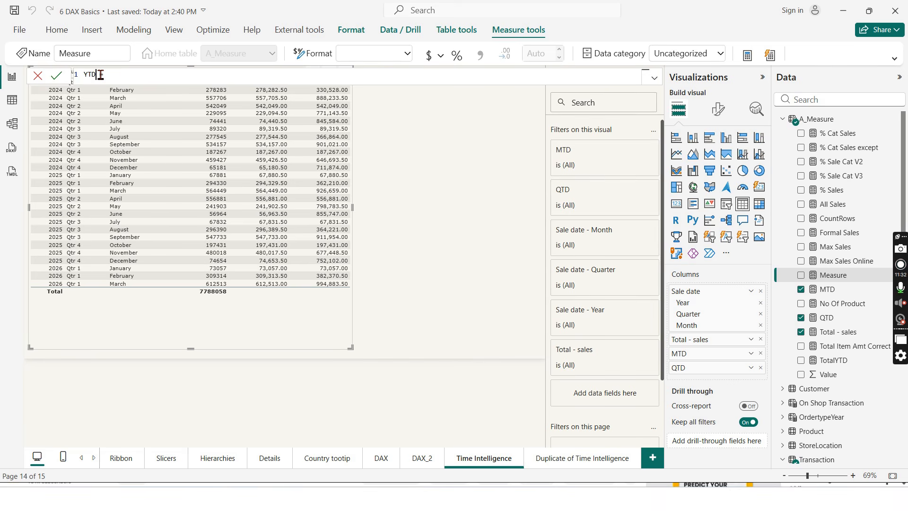
left_click(134, 81)
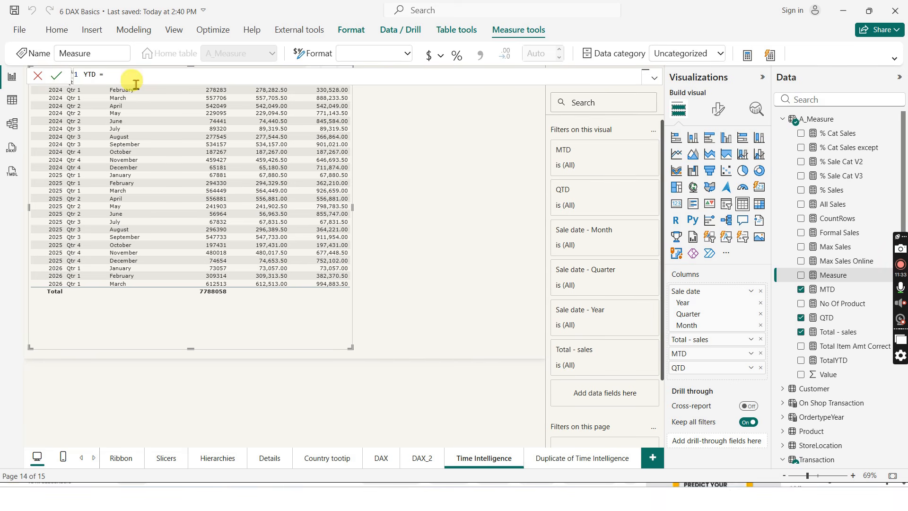
type("Tot")
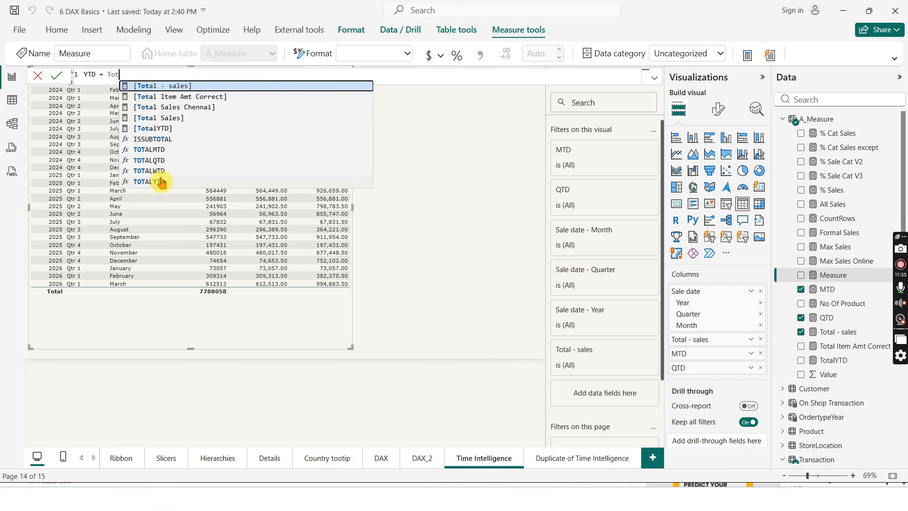
left_click(149, 182)
- Complete the YTD formula with [Total - sales] and 'Transaction'[Sale date].[Date] as arguments and commit it
type("[Tot")
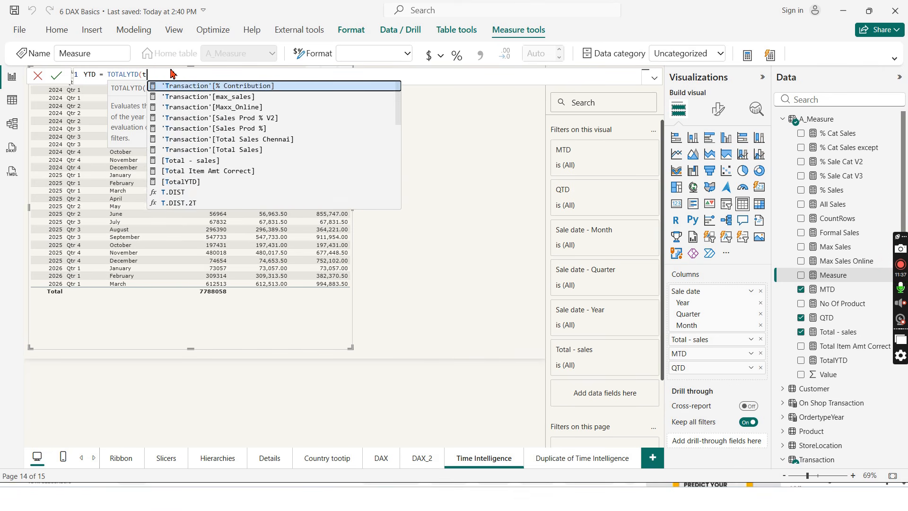
left_click(235, 87)
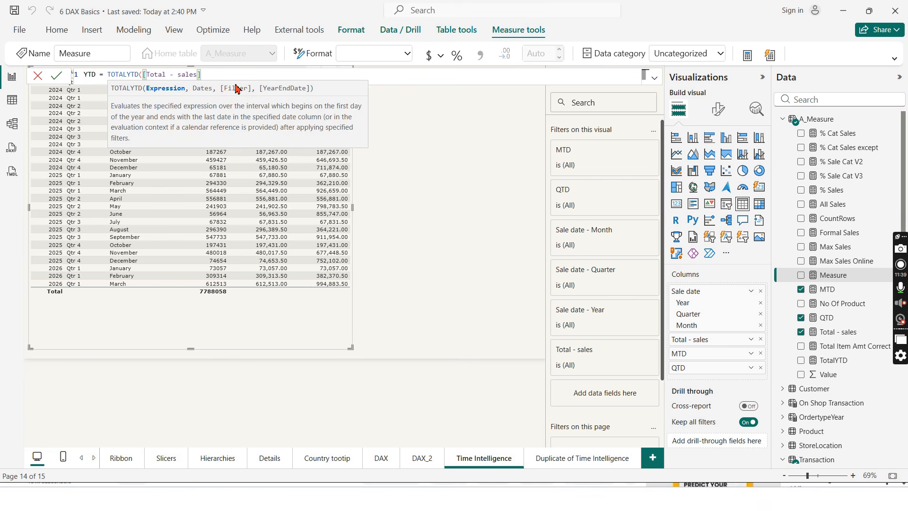
type(", ")
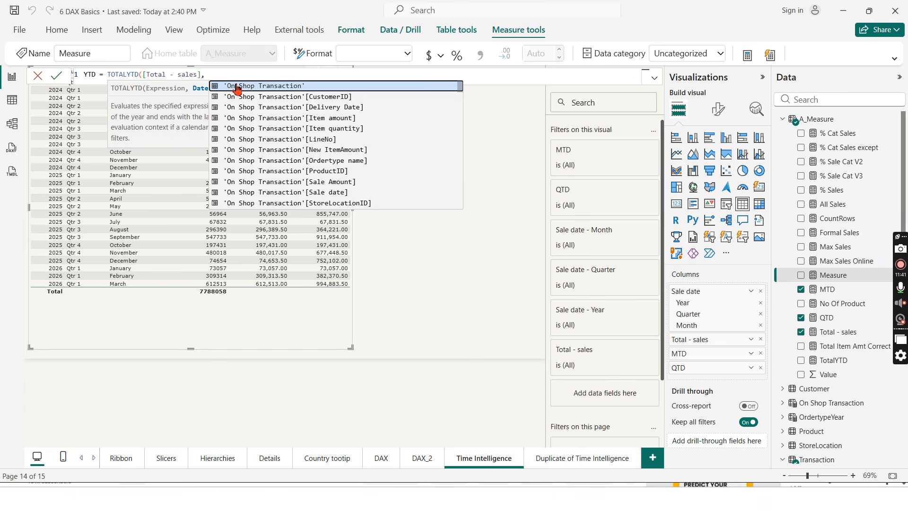
type("T")
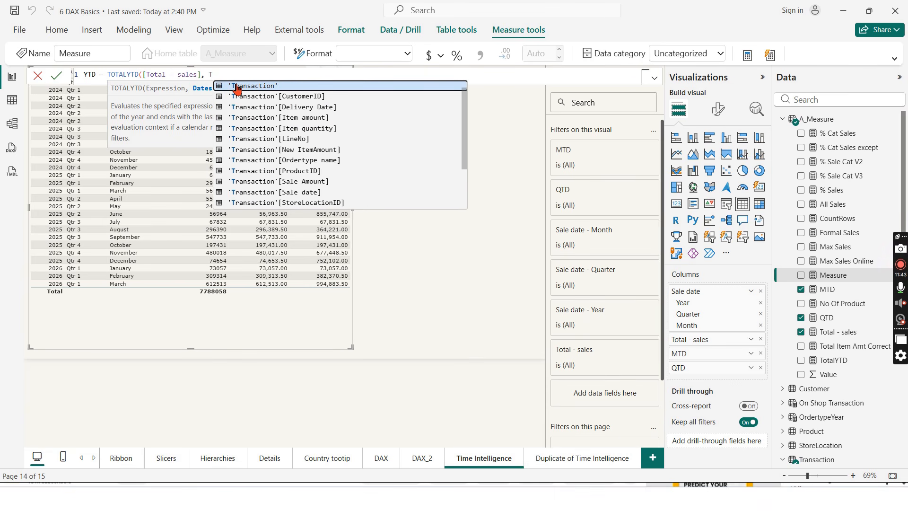
key("BackSpace")
type("tra")
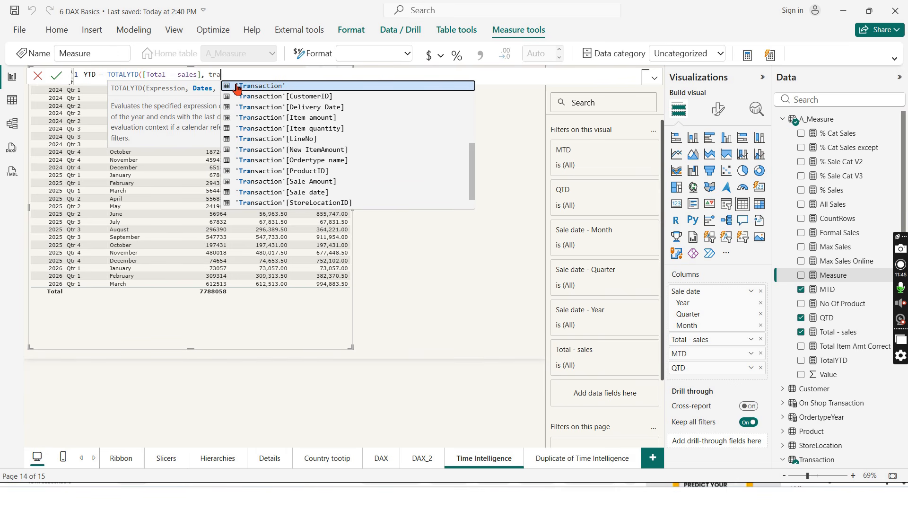
left_click(336, 194)
type(".")
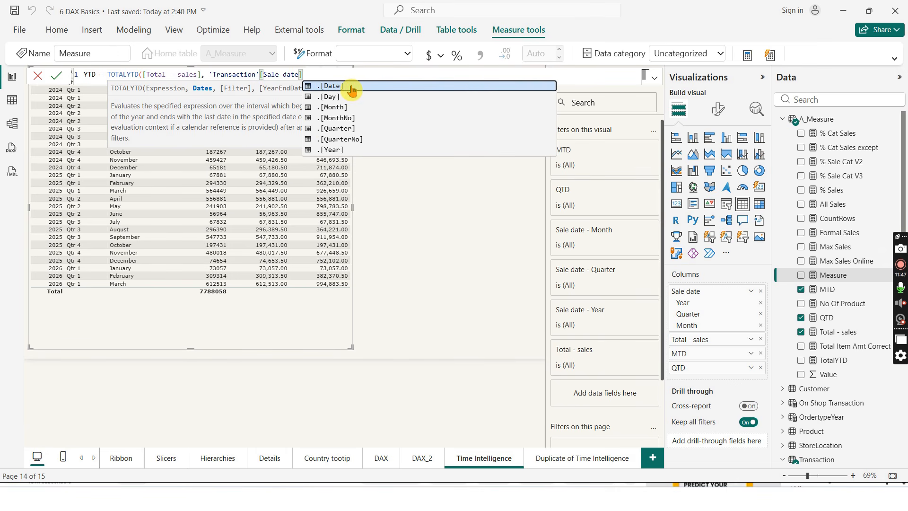
left_click(350, 85)
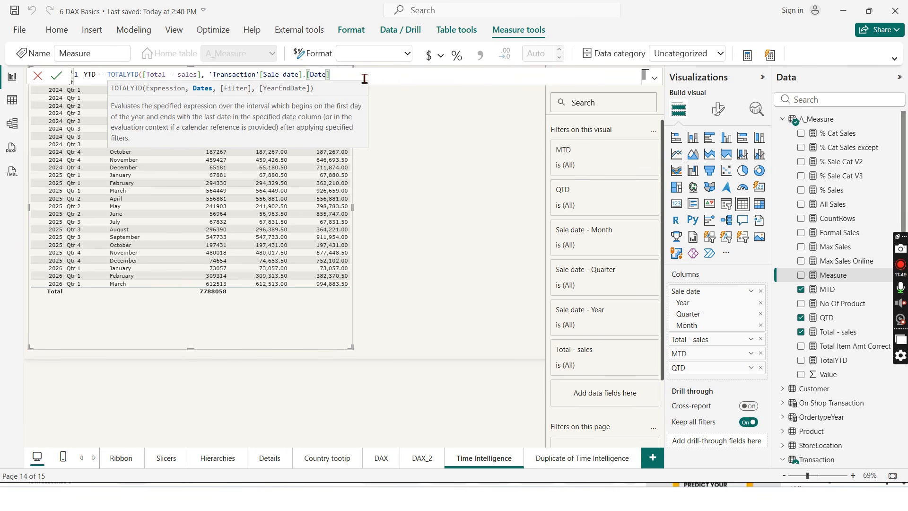
type(")")
key("Return")
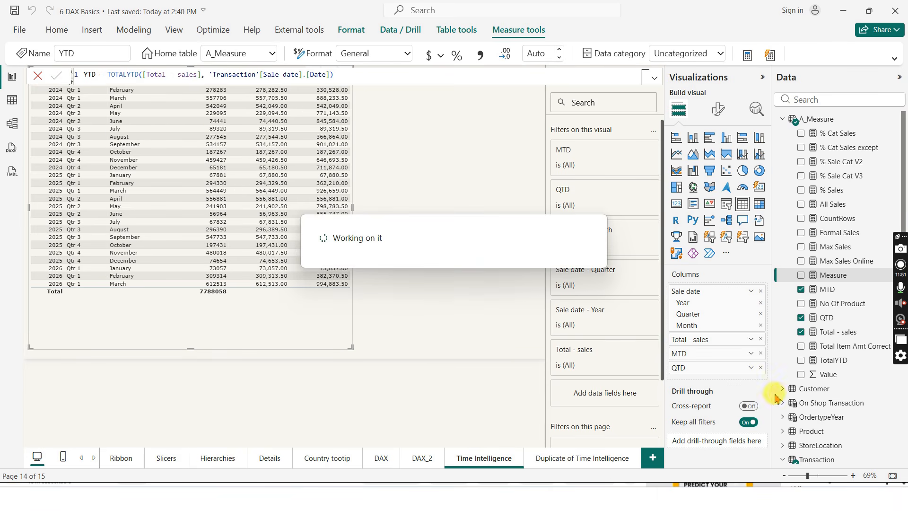
- Add YTD to the table visual, widen the visual to fit the extra column, and deselect it
left_click(801, 376)
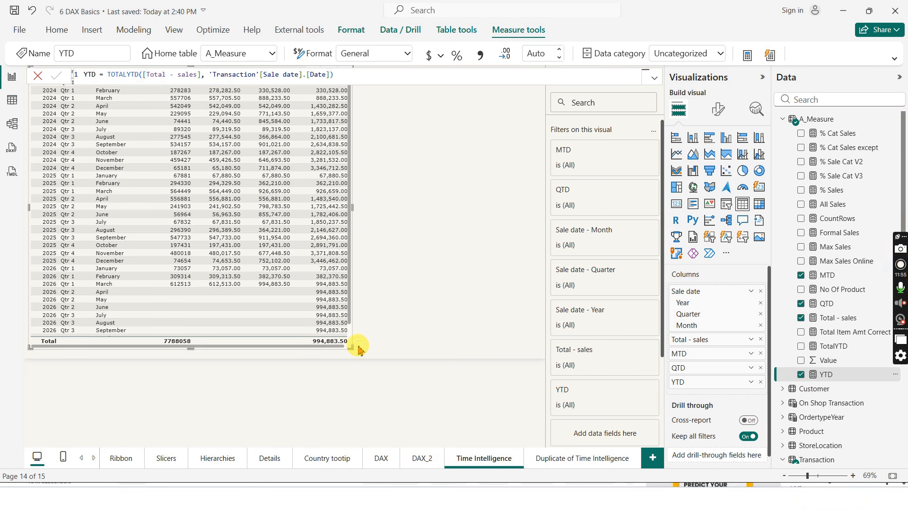
left_click_drag(350, 349, 450, 334)
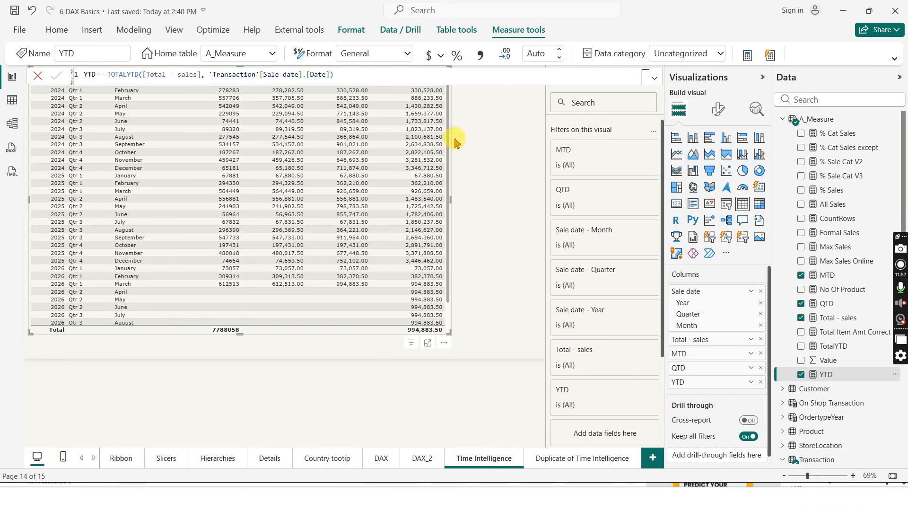
left_click(472, 156)
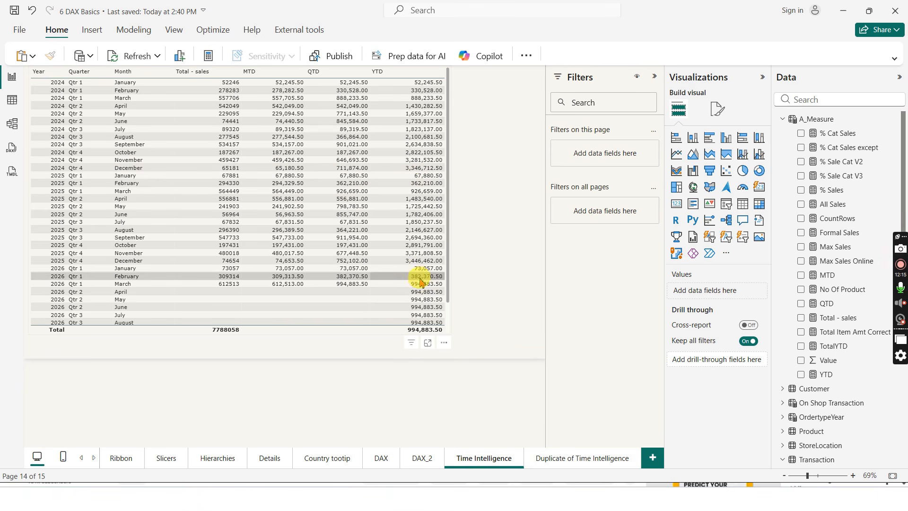
- Add "03/31" as the year-end date argument of the YTD formula and commit it
left_click(835, 375)
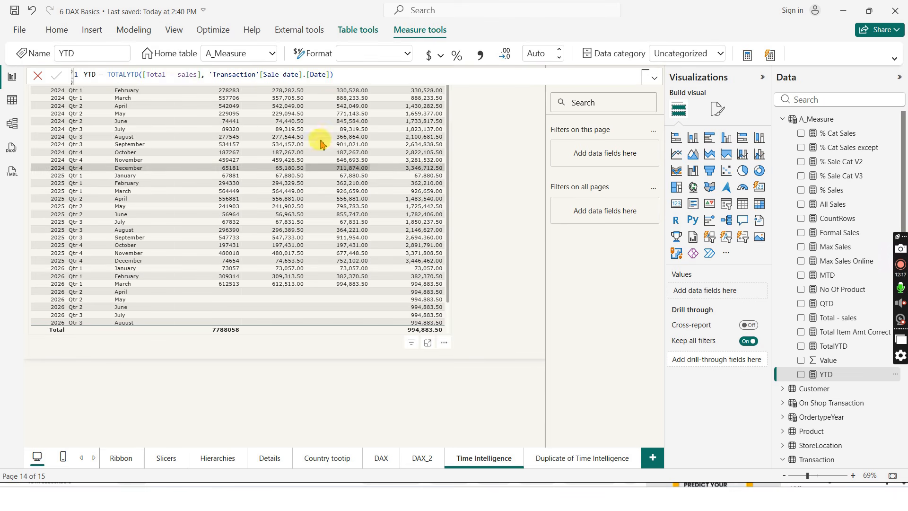
left_click(334, 77)
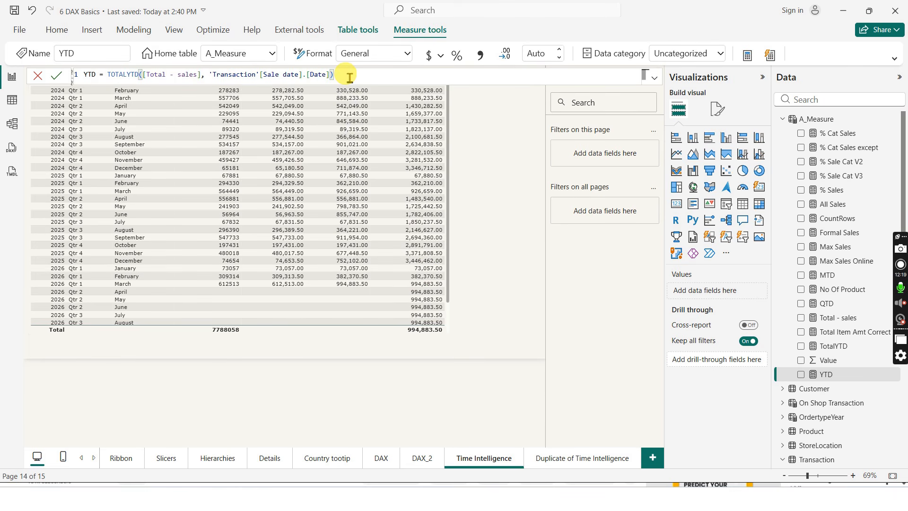
type(",")
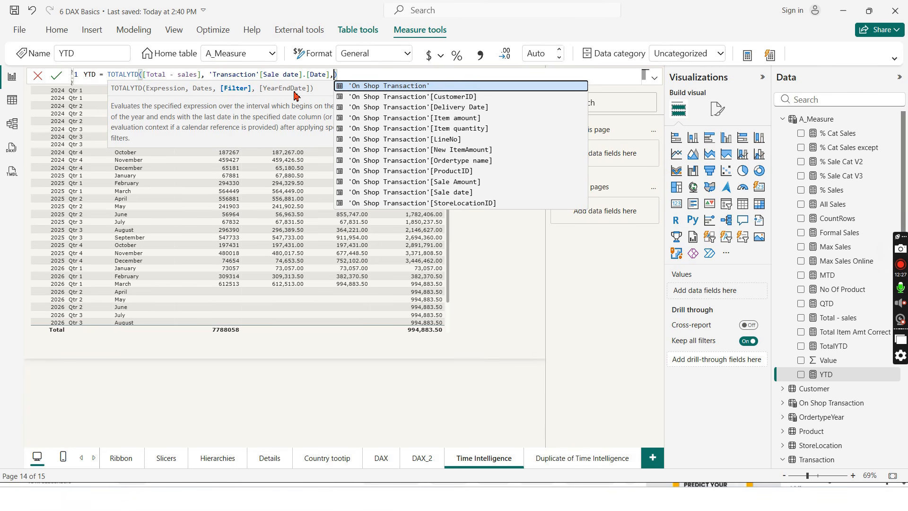
type("\"03/31")
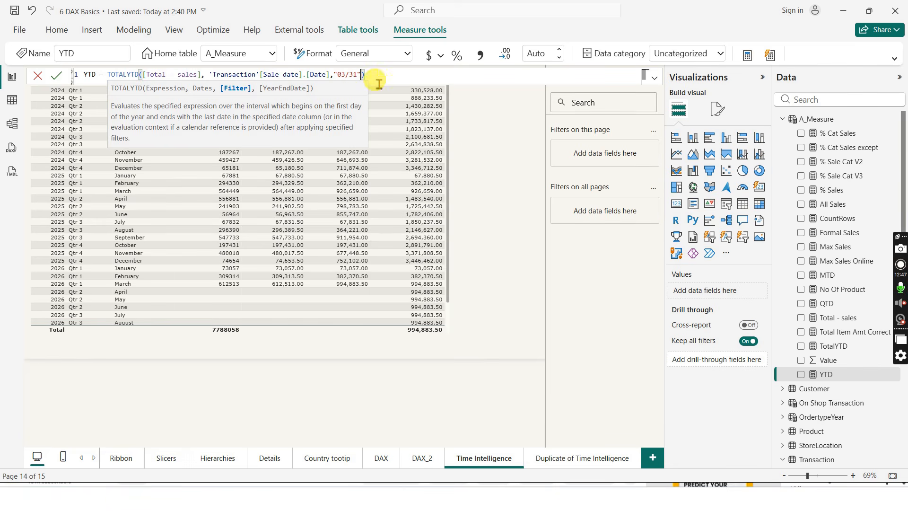
key("Return")
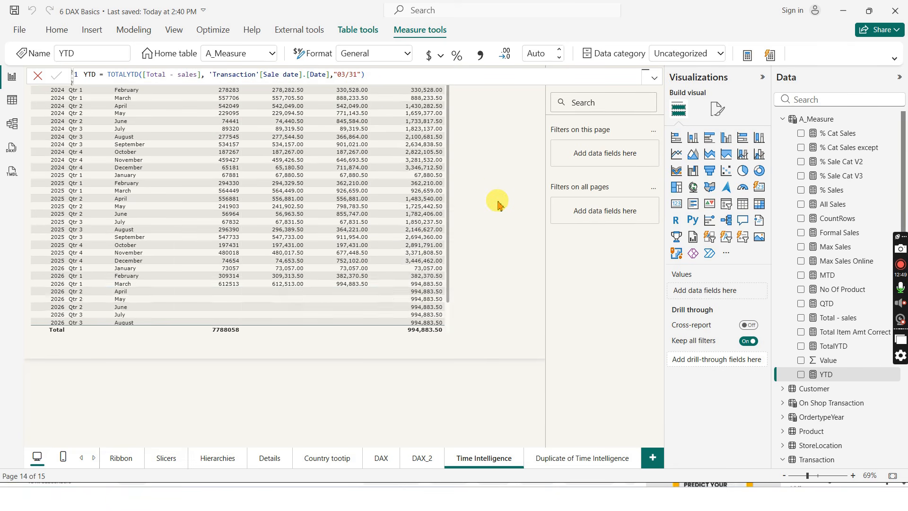
left_click(466, 152)
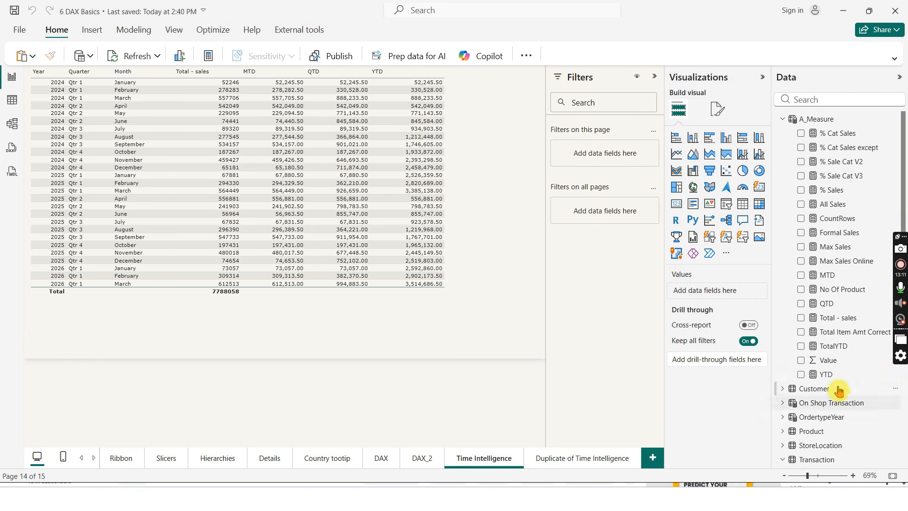
- Review the YTD and MTD measure formulas and the Transaction table's Sale date column used in the table visual
left_click(826, 375)
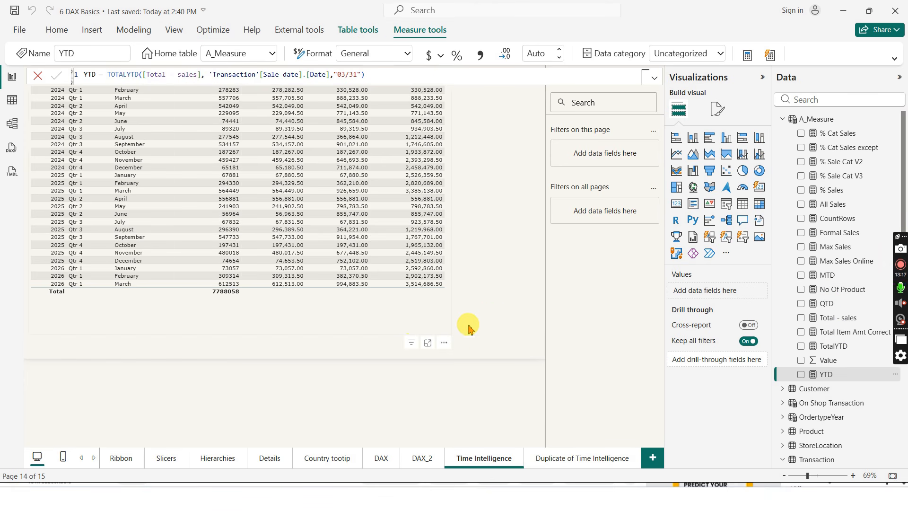
left_click(487, 325)
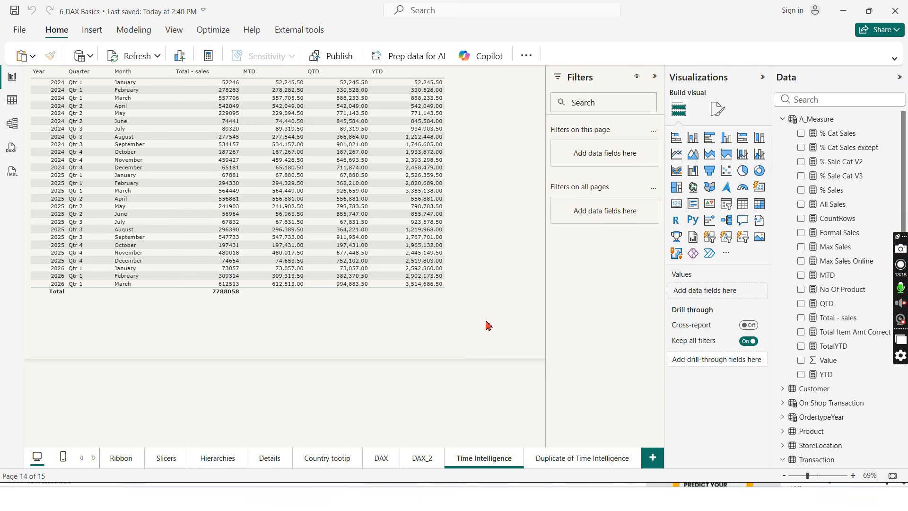
left_click(364, 321)
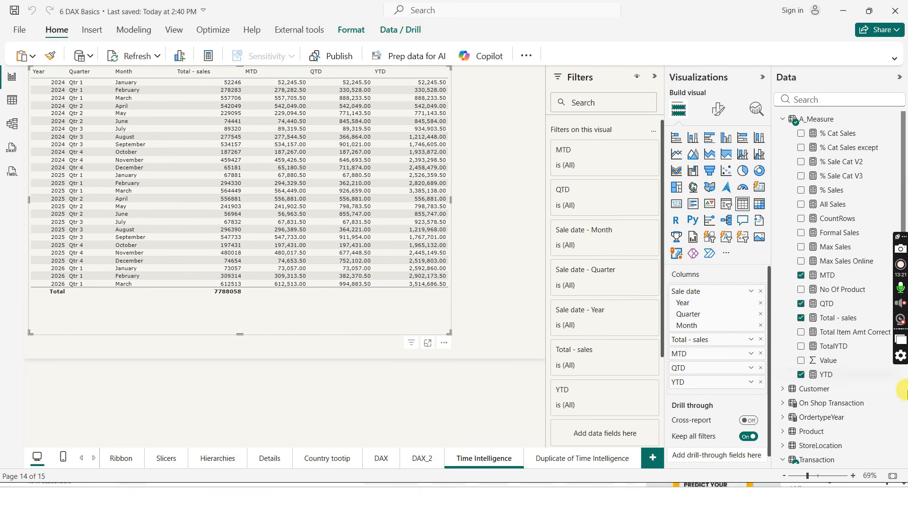
scroll(842, 417, "down", 5)
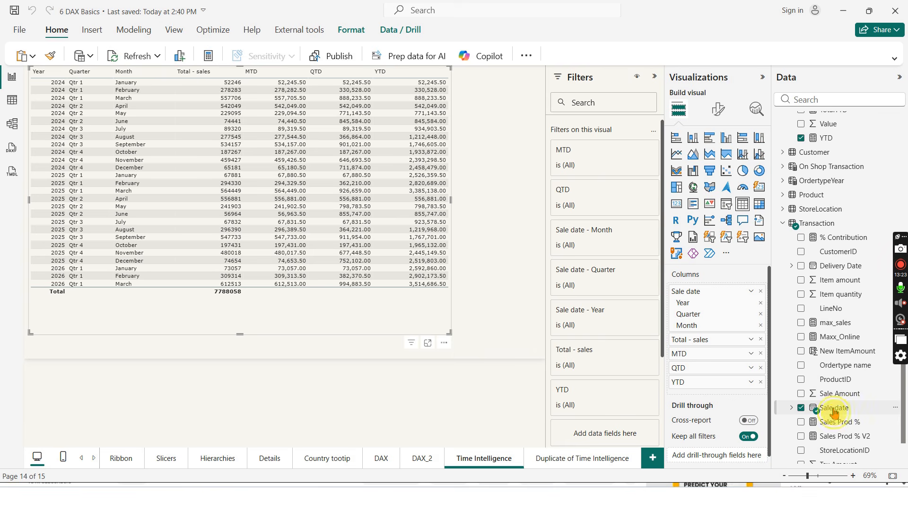
left_click(834, 410)
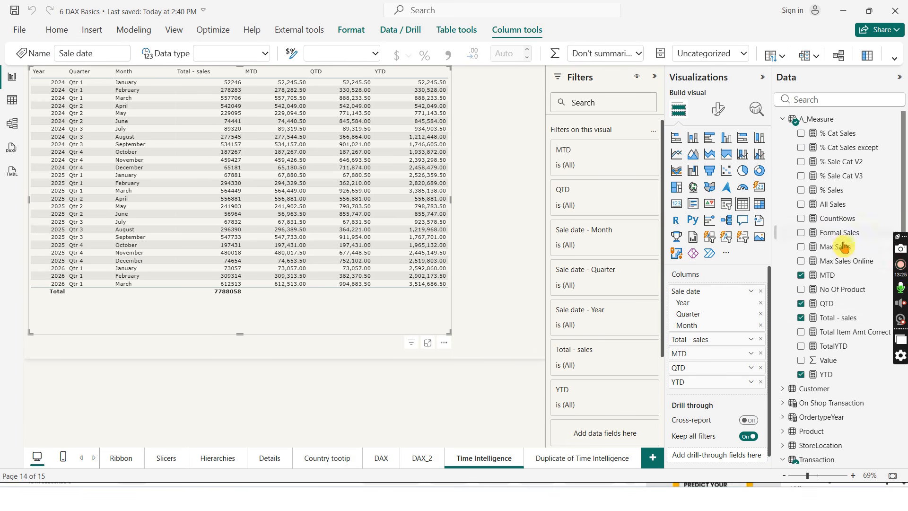
left_click(828, 276)
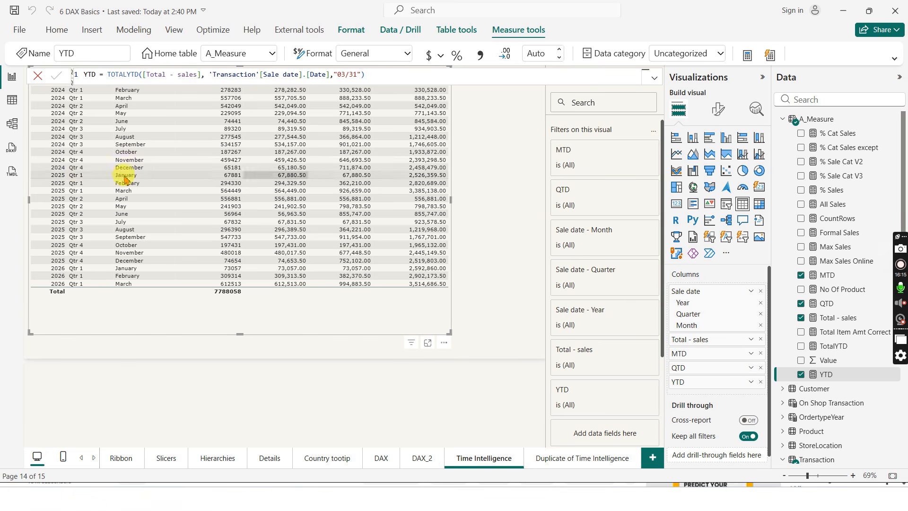
left_click(823, 278)
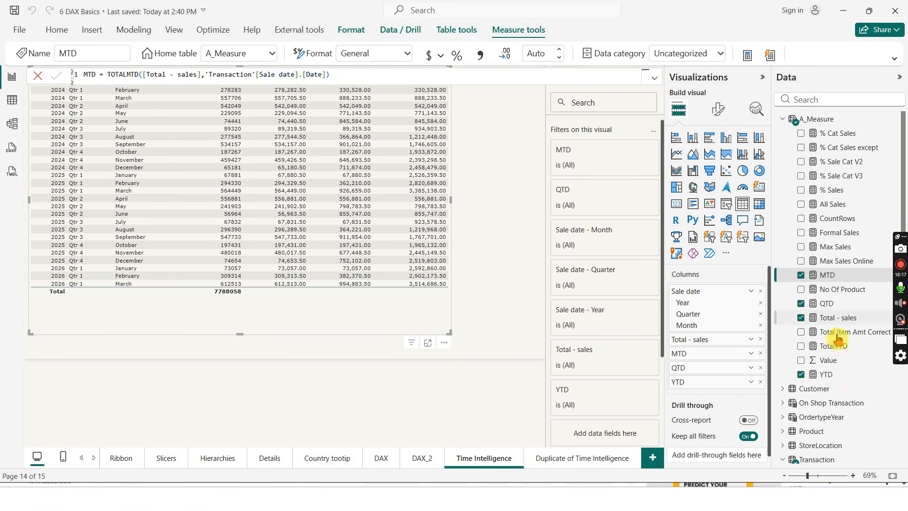
- Switch the table visual's Sale date field from Date Hierarchy to the plain Sale date and deselect the visual
left_click(752, 292)
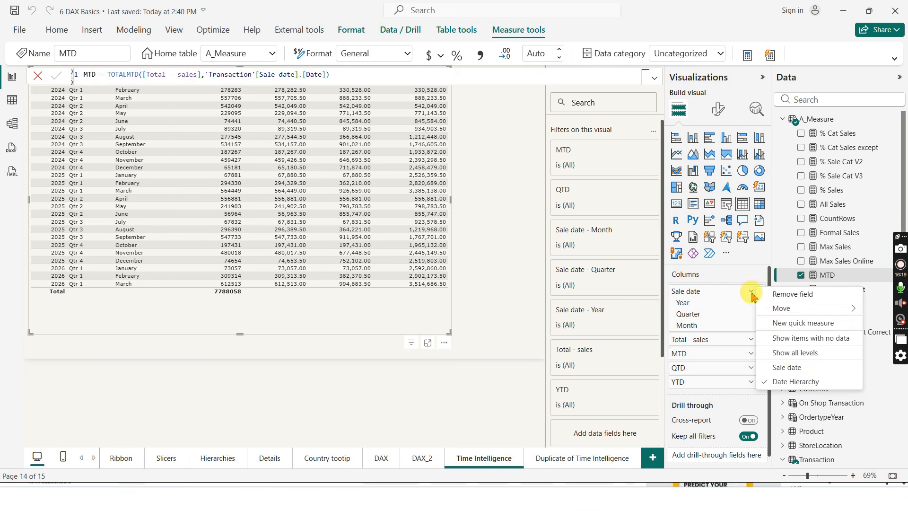
left_click(787, 367)
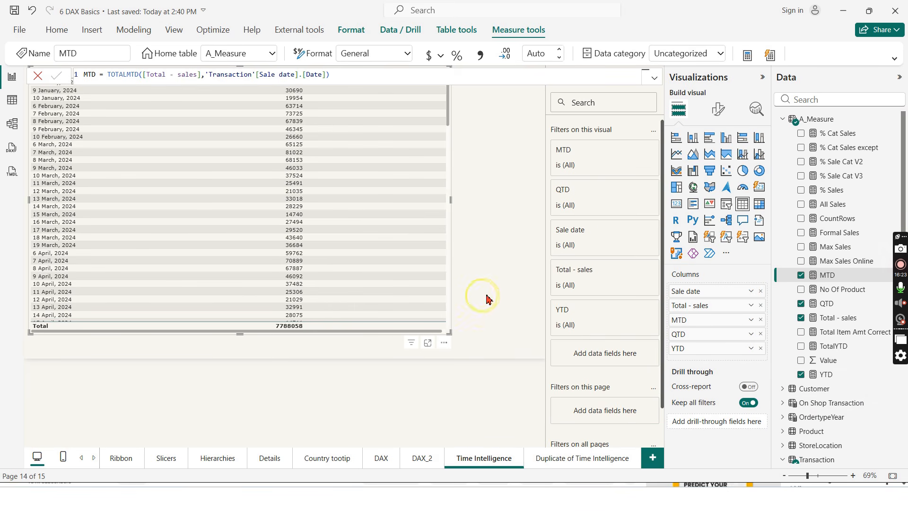
left_click(445, 120)
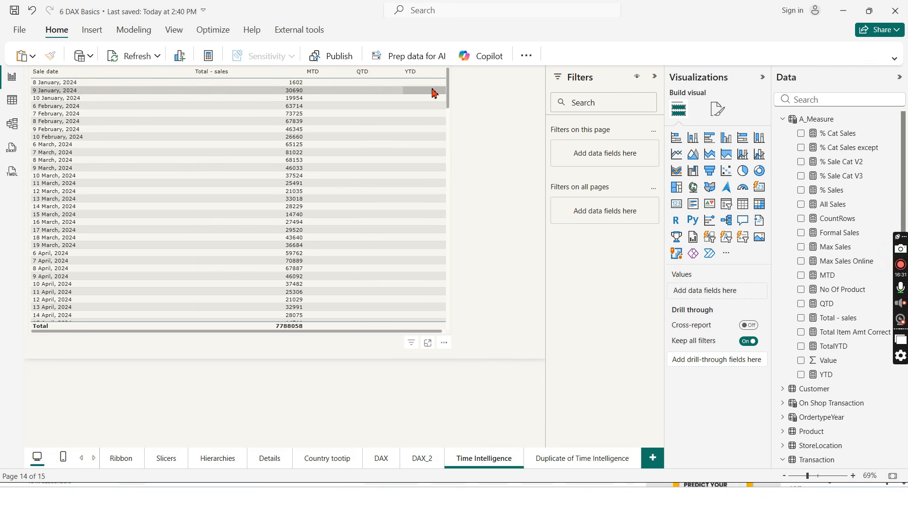
- Review the MTD, Total - sales and QTD measure formulas against the MTD, QTD and YTD columns of the sales table visual
left_click(827, 276)
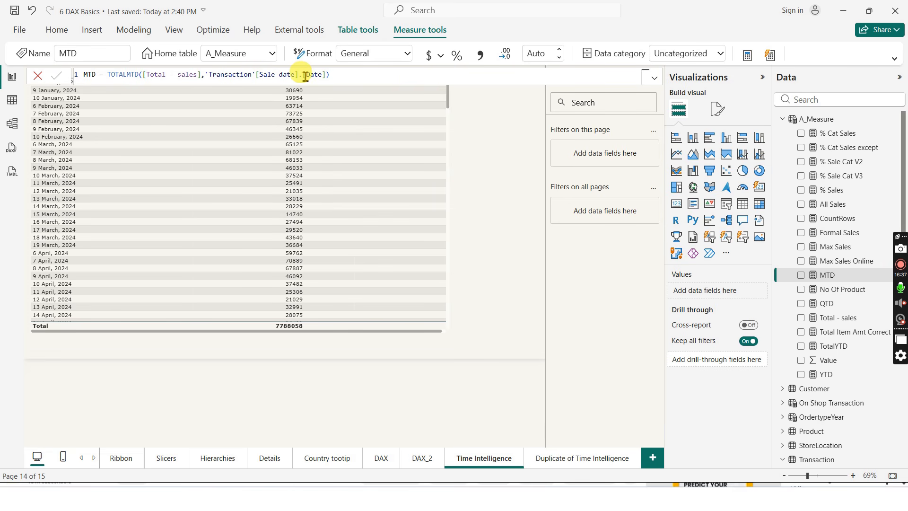
left_click(497, 178)
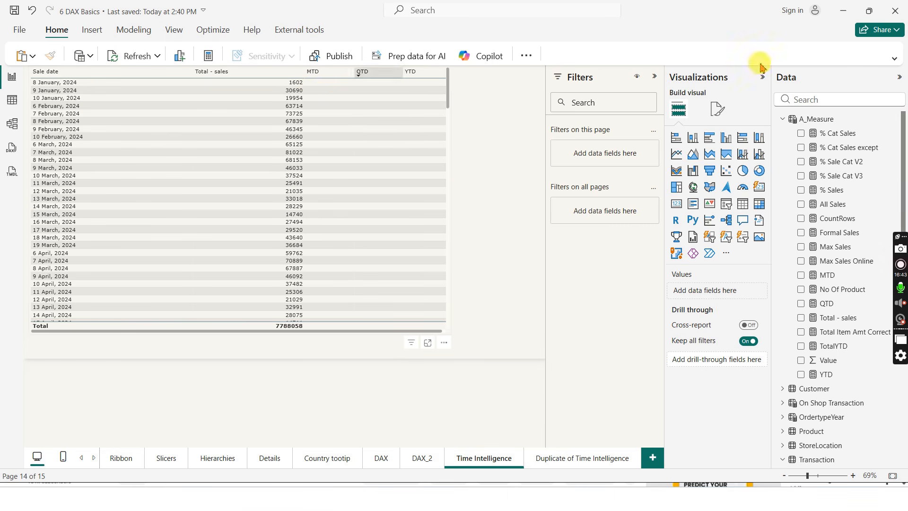
left_click(826, 275)
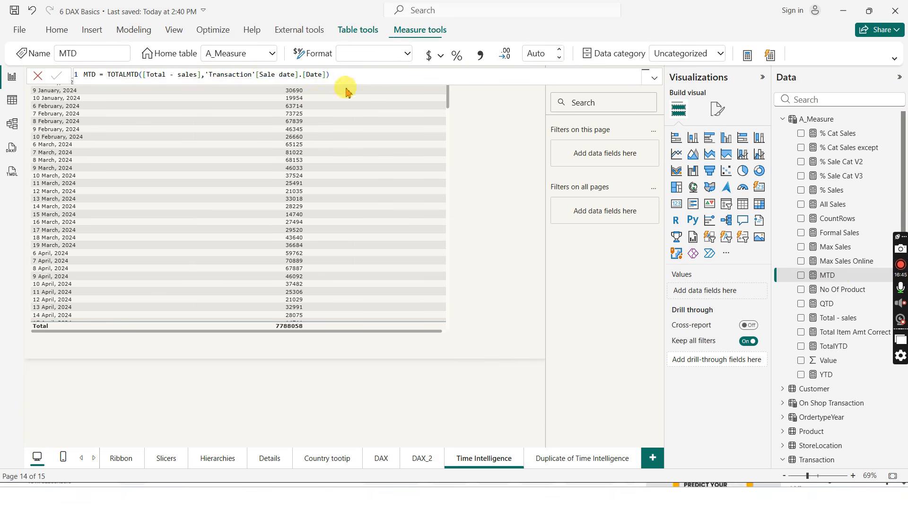
left_click(449, 306)
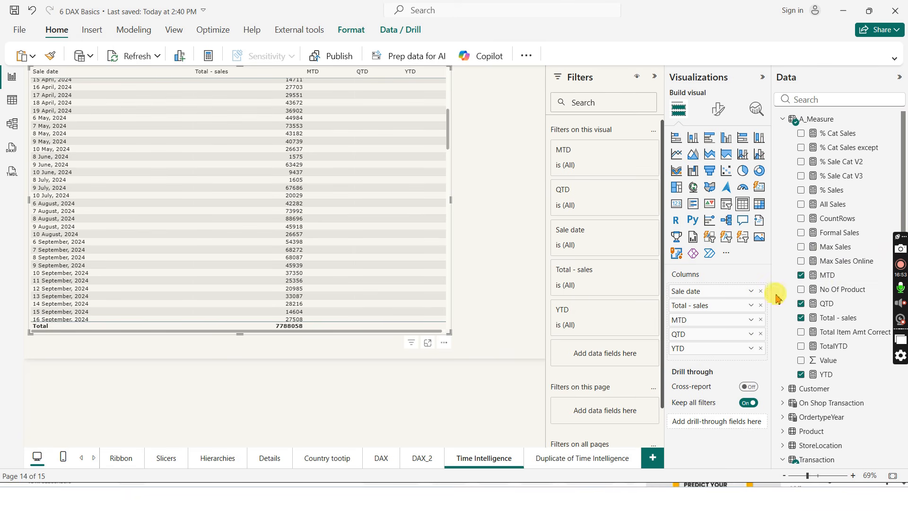
left_click(827, 277)
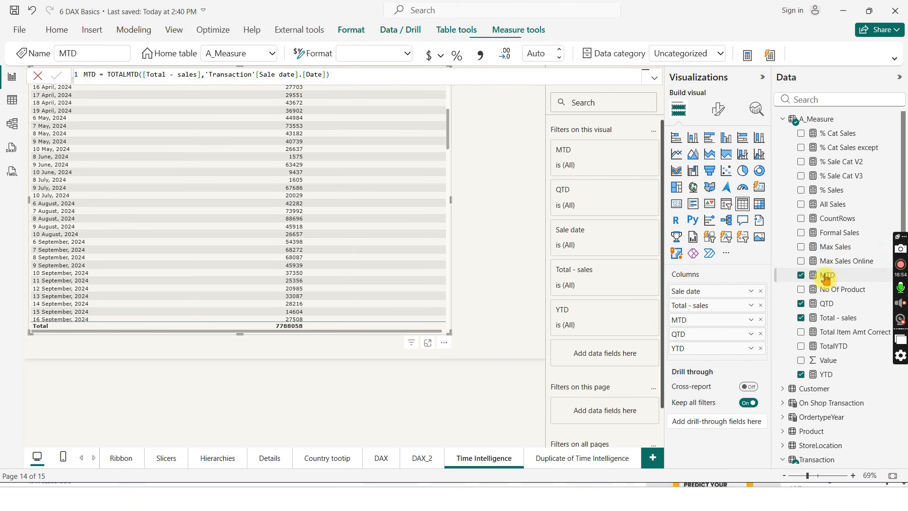
left_click(827, 321)
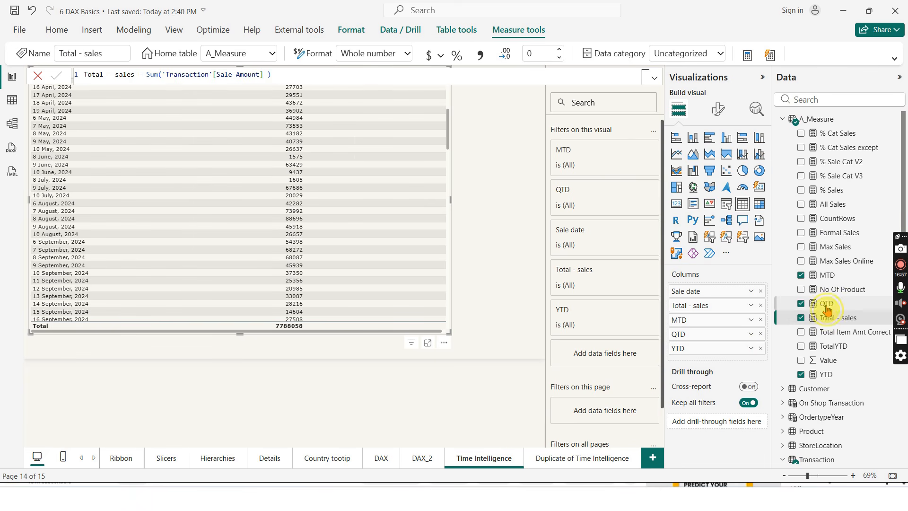
left_click(827, 304)
- Remove .[Date] after 'Transaction'[Sale date] in the YTD formula, commit it, and check the table visual against the edited formula
left_click(828, 375)
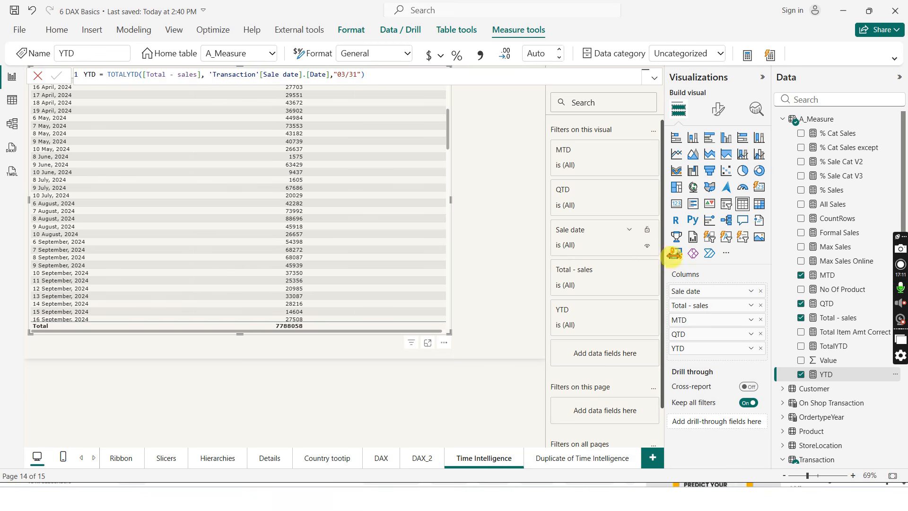
left_click_drag(304, 76, 324, 75)
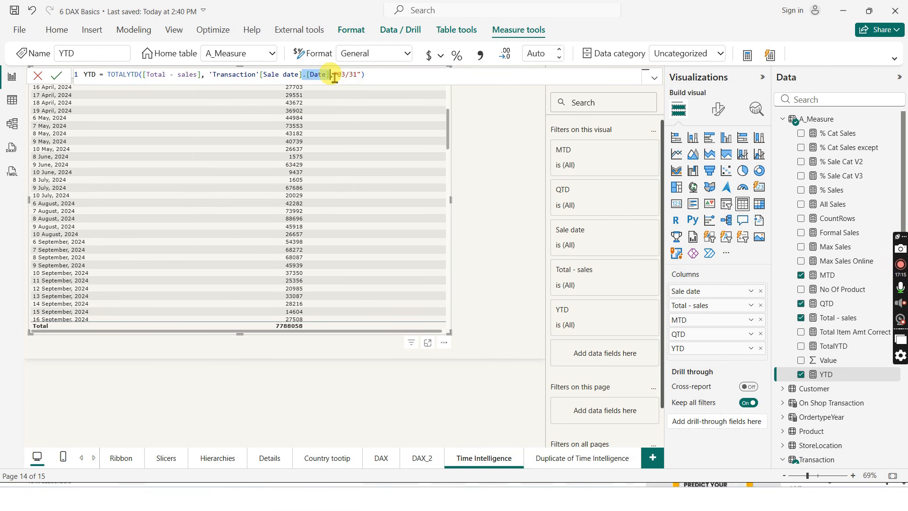
key("Delete")
left_click(346, 76)
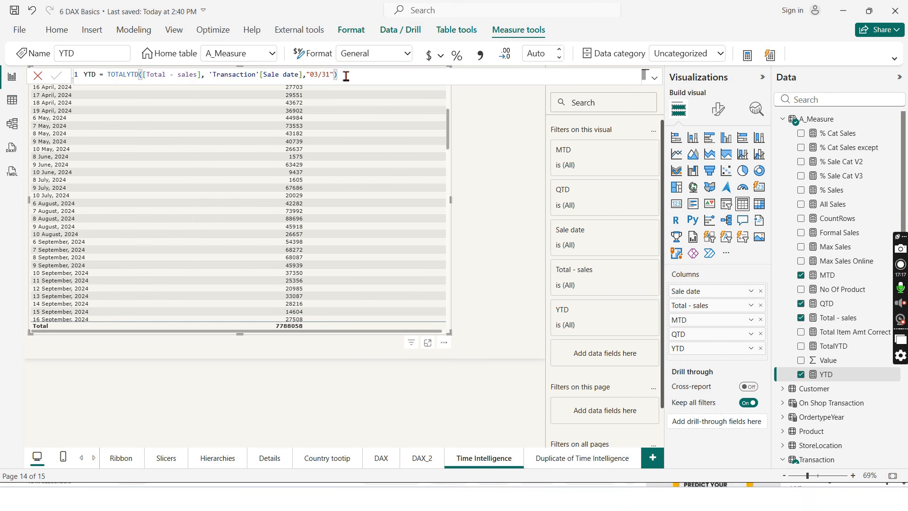
key("Return")
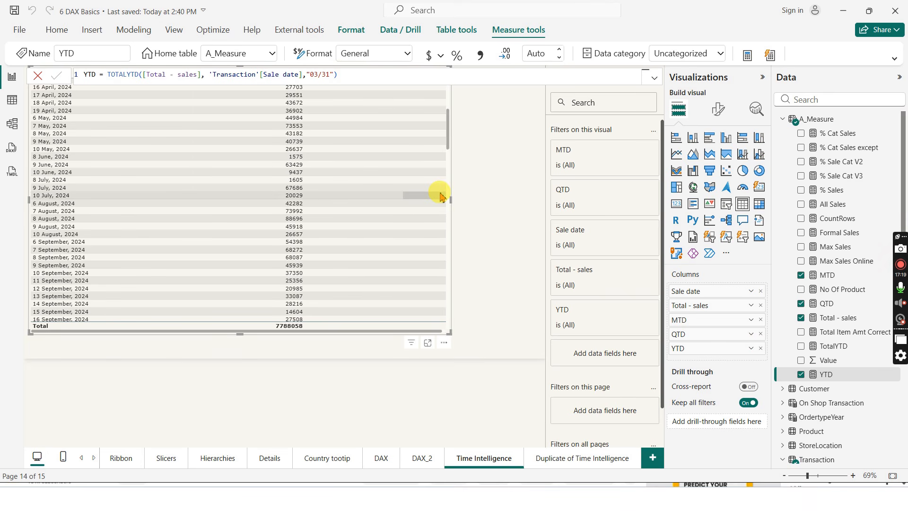
left_click_drag(448, 145, 469, 137)
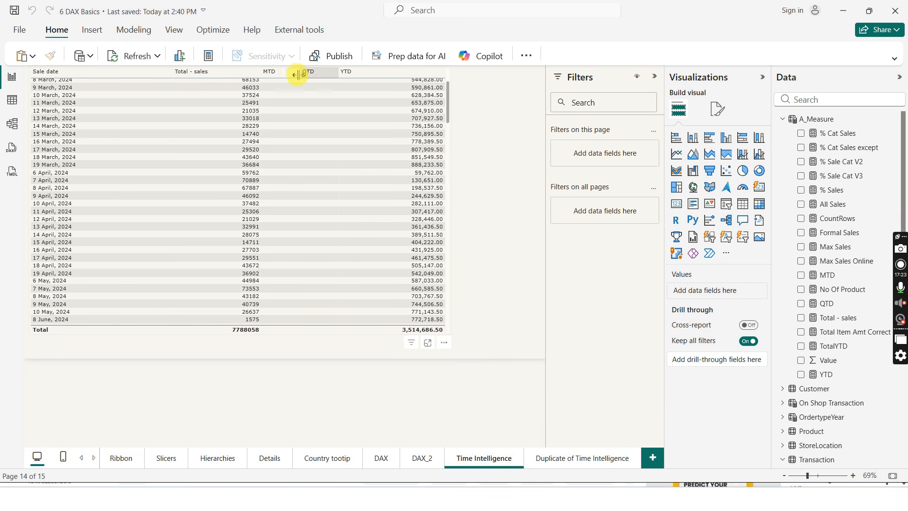
left_click(828, 374)
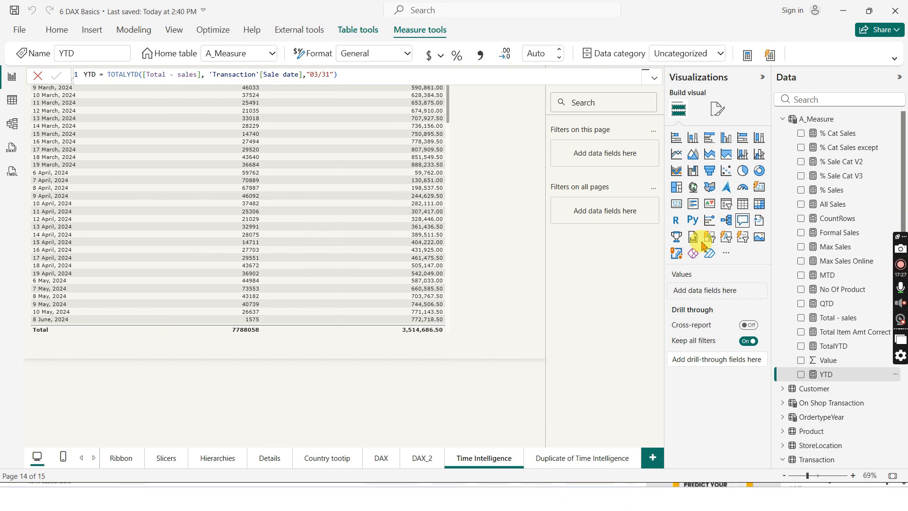